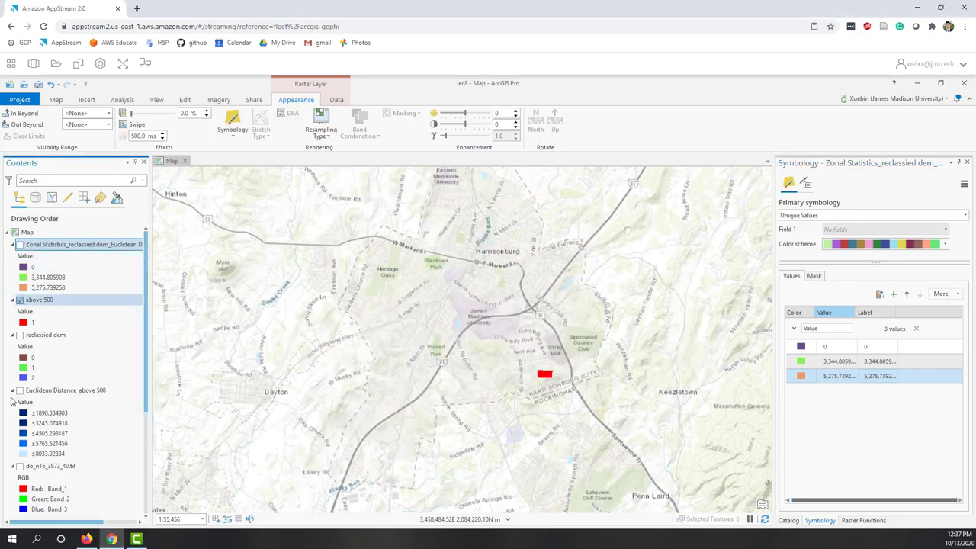
# - Hide the above 500 layer and turn on the dem Harrisonburg.tif layer
pyautogui.click(20, 301)
pyautogui.scroll(-3, 68, 412)
pyautogui.click(20, 472)
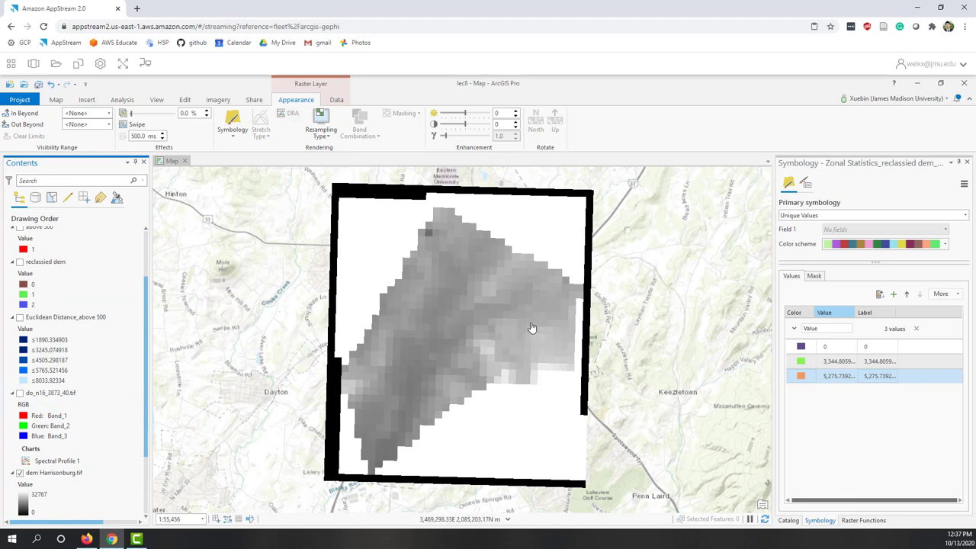
# - Clear the old zonal search in Raster Functions and scroll down to the Surface functions
pyautogui.click(860, 519)
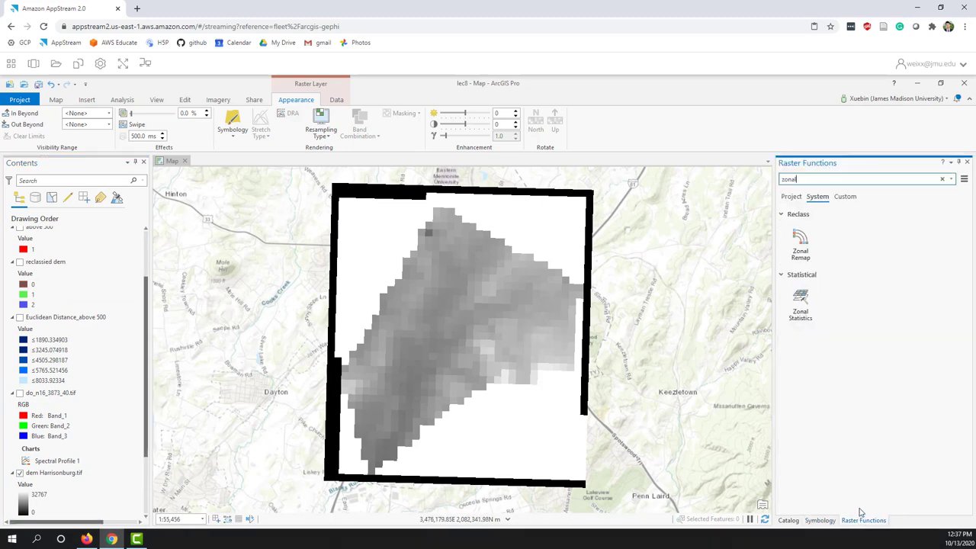
pyautogui.moveTo(804, 178); pyautogui.dragTo(752, 180)
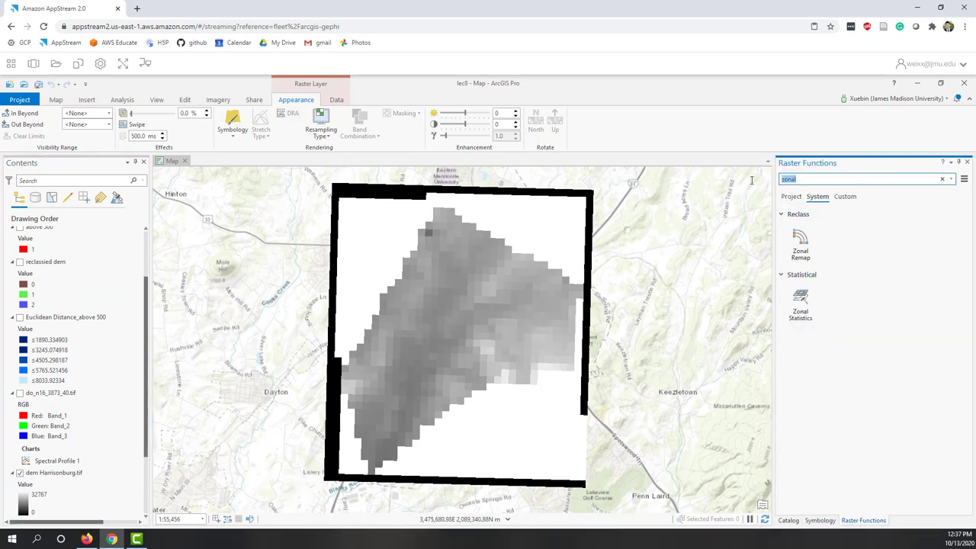
pyautogui.press('BackSpace')
pyautogui.scroll(-10, 885, 343)
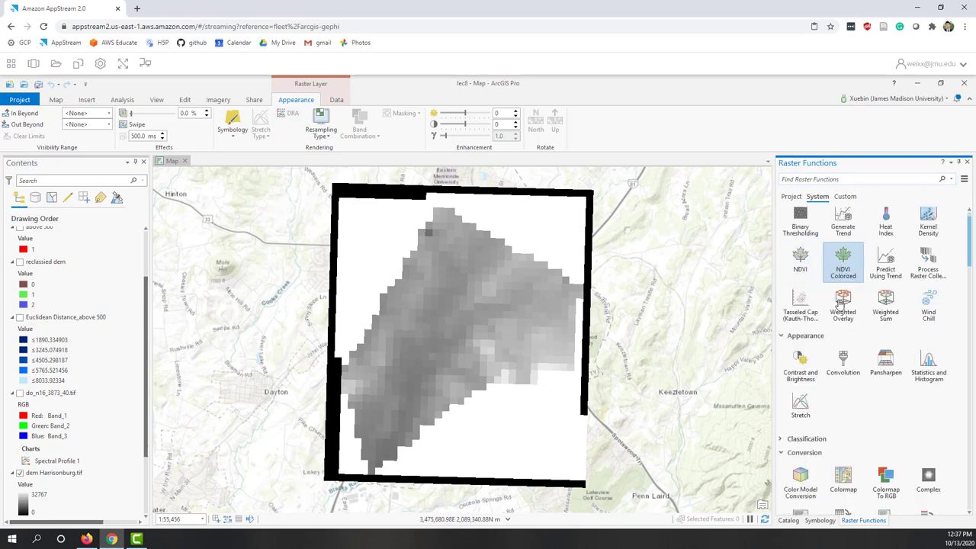
pyautogui.scroll(-5, 881, 412)
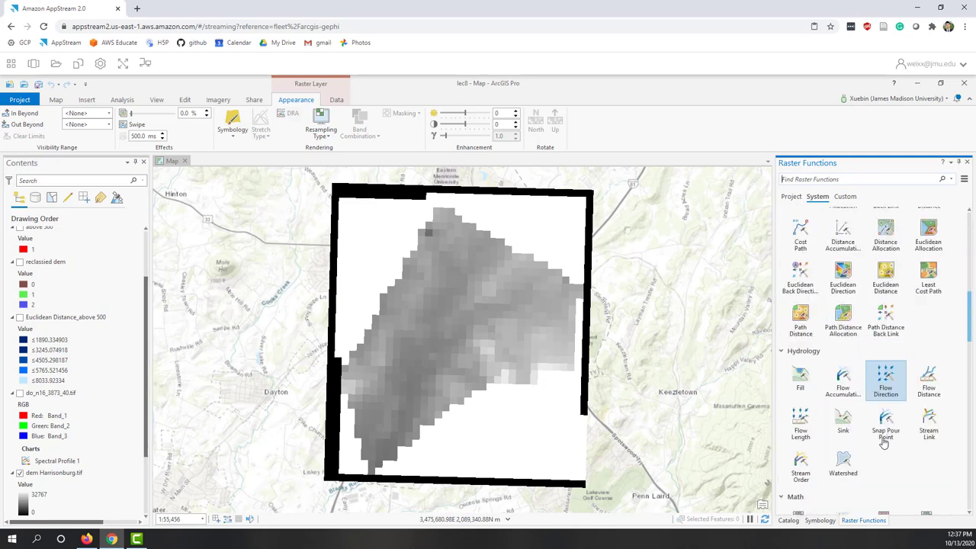
pyautogui.scroll(-8, 884, 442)
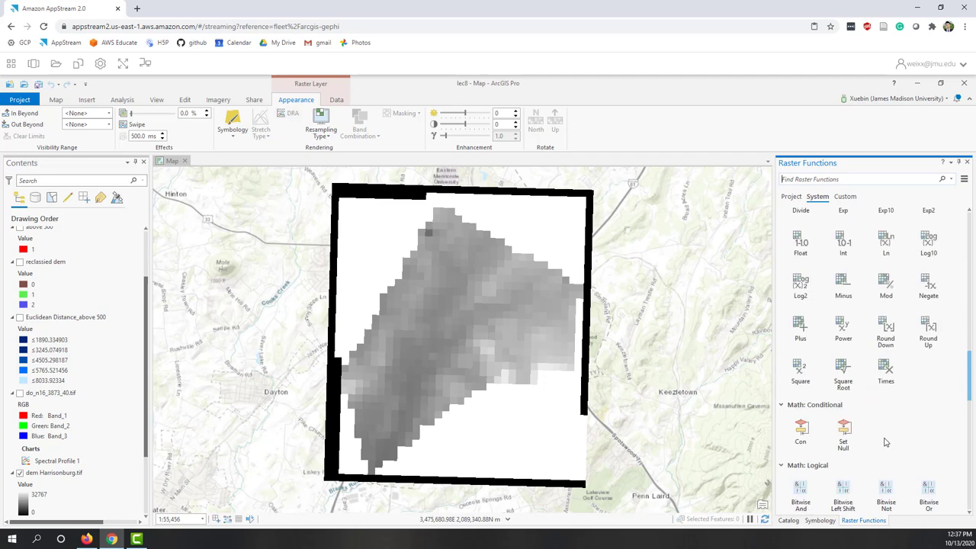
pyautogui.scroll(-3, 889, 458)
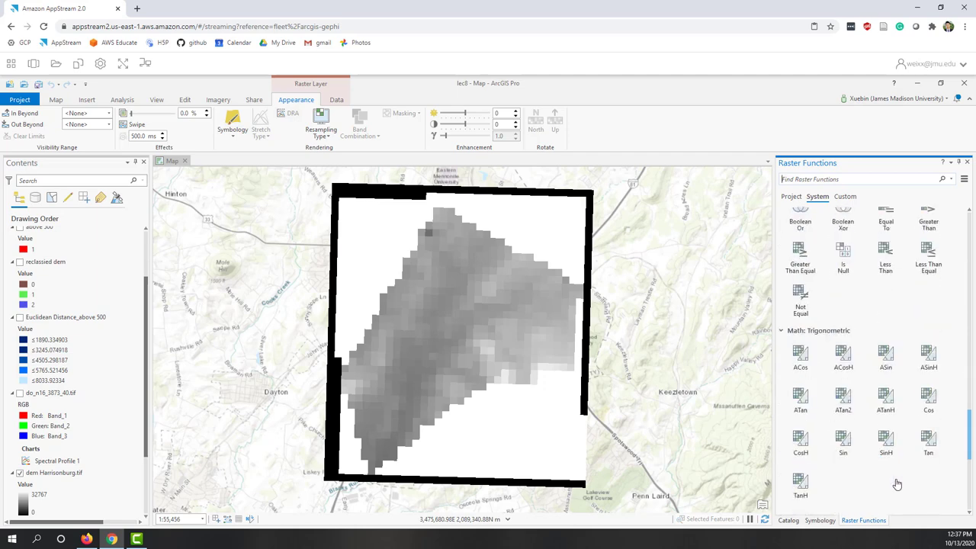
pyautogui.scroll(-5, 919, 474)
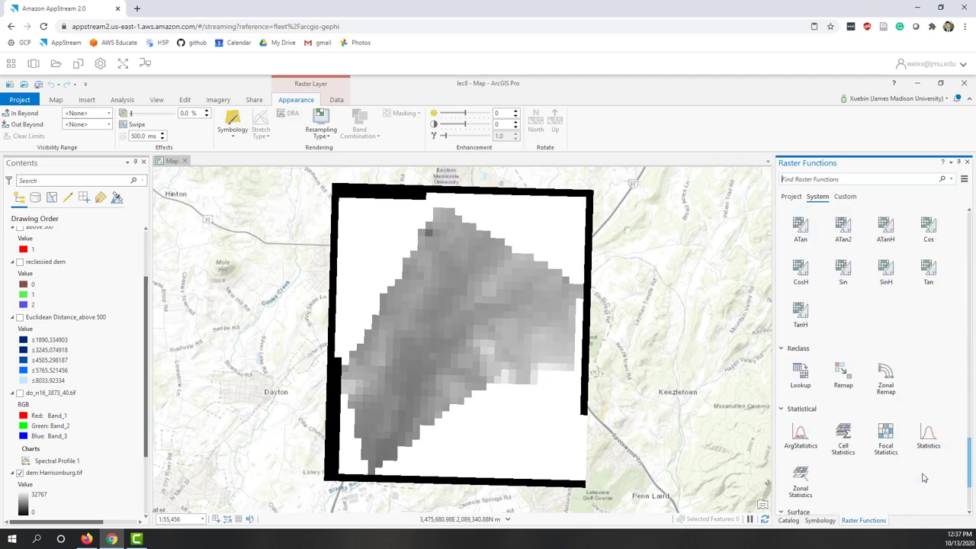
pyautogui.scroll(-1, 925, 478)
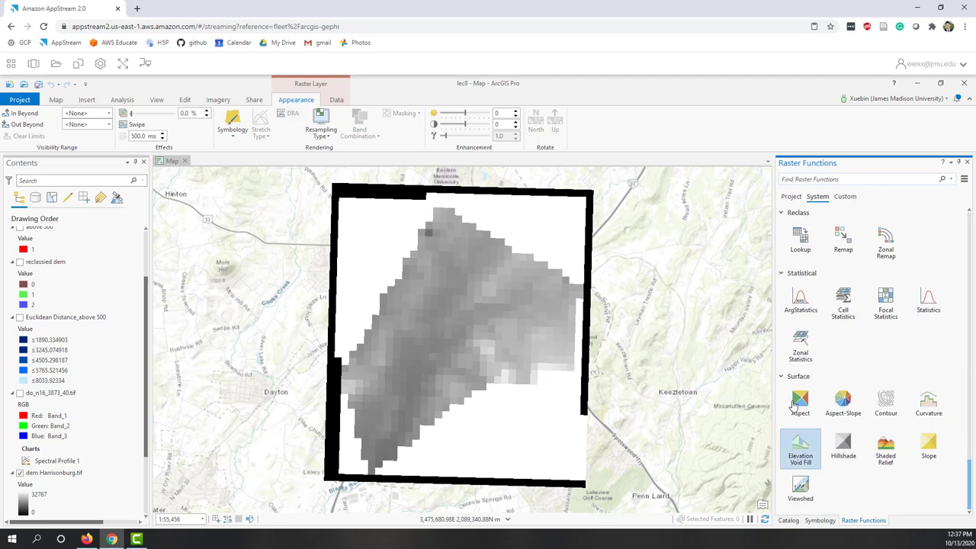
pyautogui.click(800, 402)
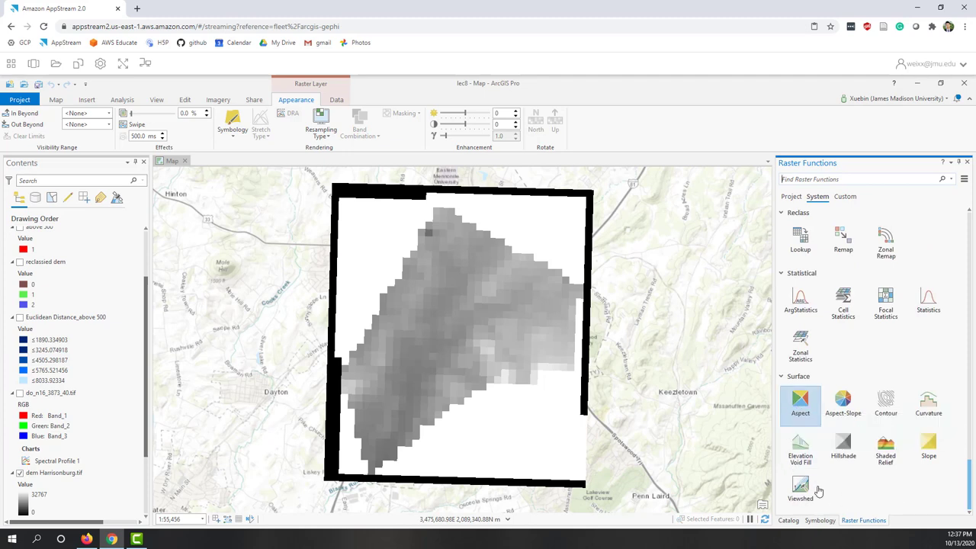
# - Run Aspect on dem Harrisonburg.tif as a new layer and zoom around the result
pyautogui.click(803, 405)
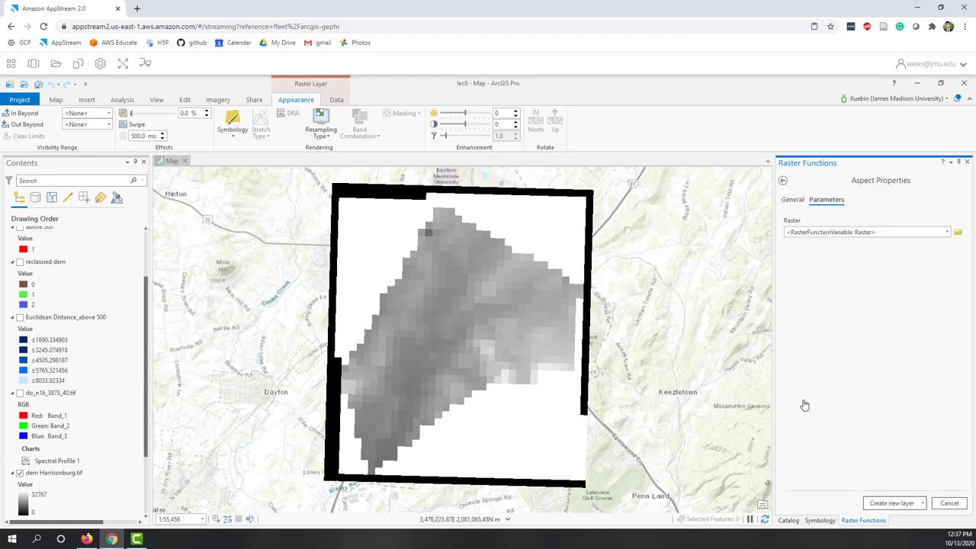
pyautogui.click(949, 233)
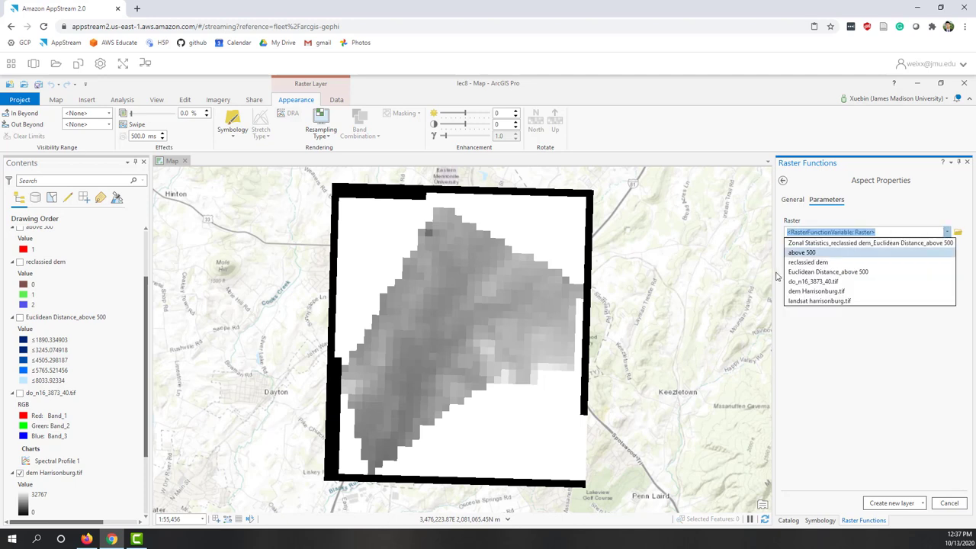
pyautogui.click(821, 292)
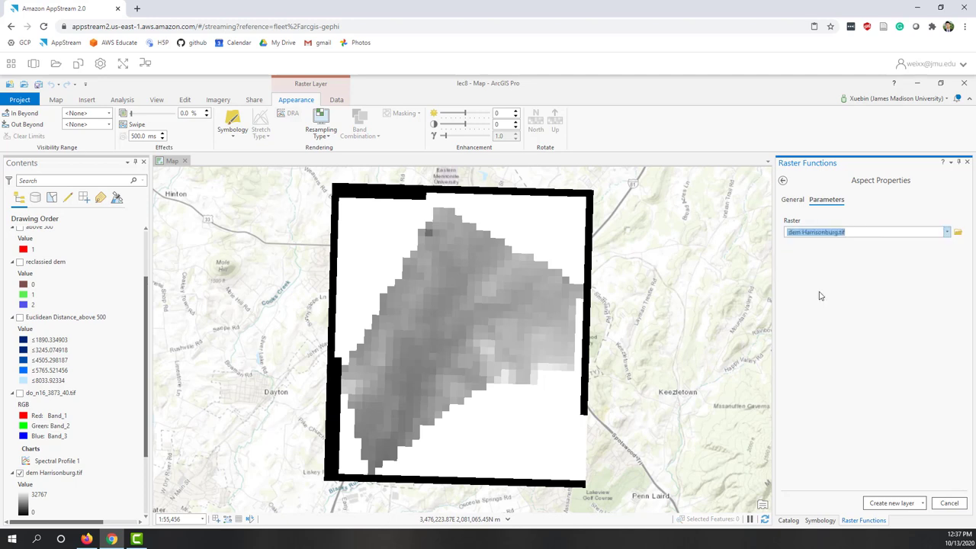
pyautogui.click(884, 506)
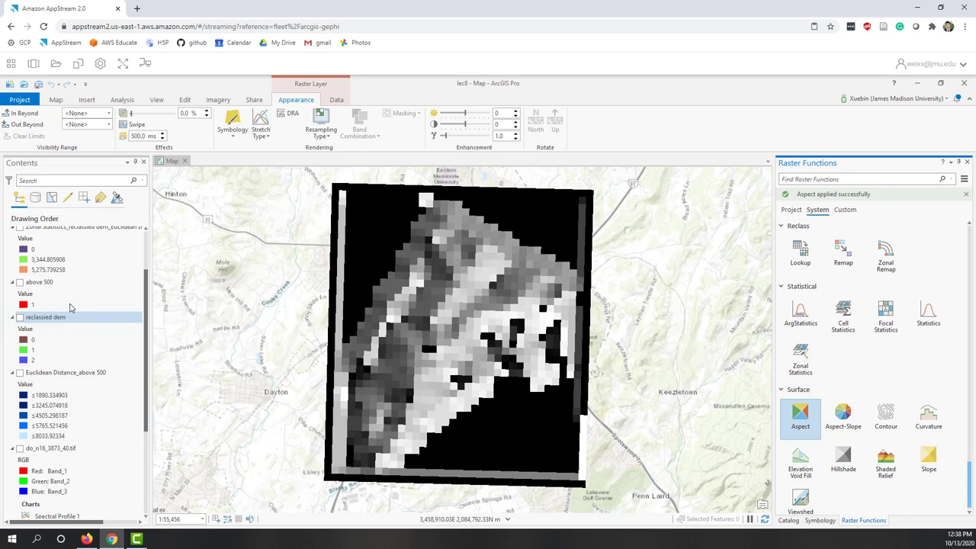
pyautogui.scroll(1, 59, 300)
pyautogui.scroll(2, 59, 300)
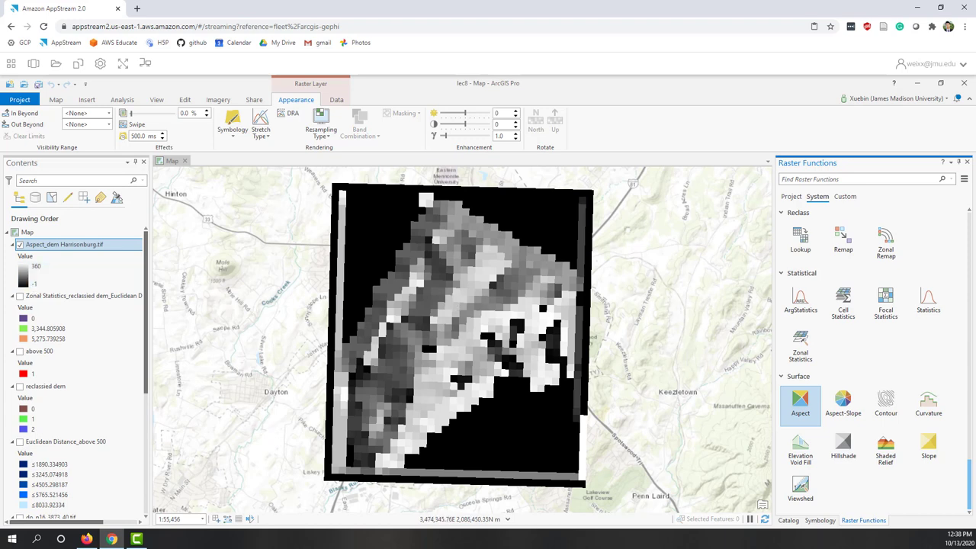
pyautogui.scroll(-3, 601, 324)
pyautogui.scroll(3, 482, 363)
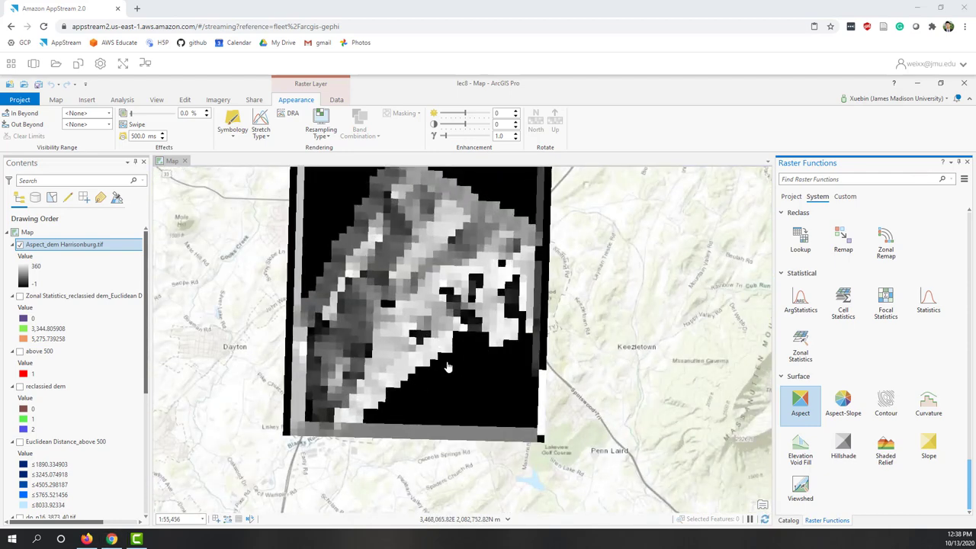
pyautogui.scroll(-2, 618, 329)
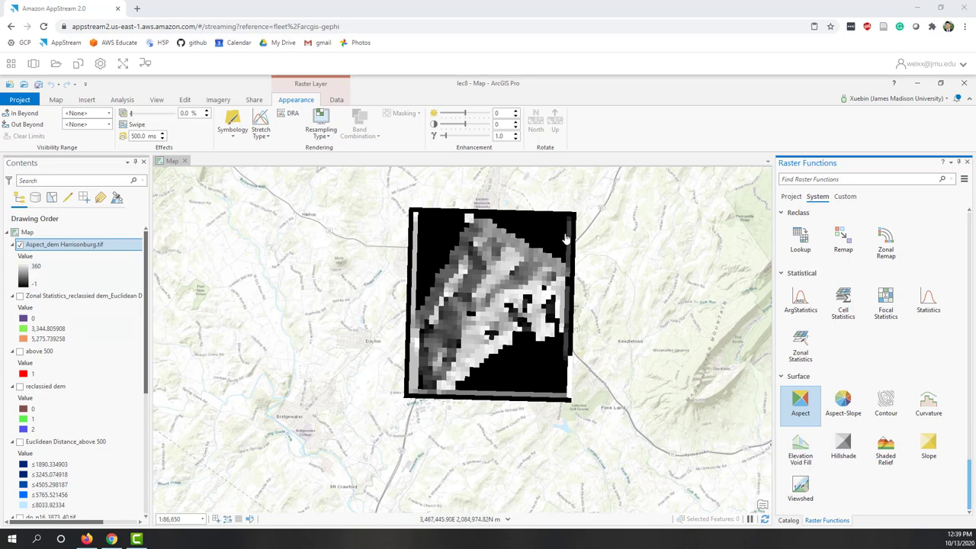
pyautogui.scroll(2, 530, 242)
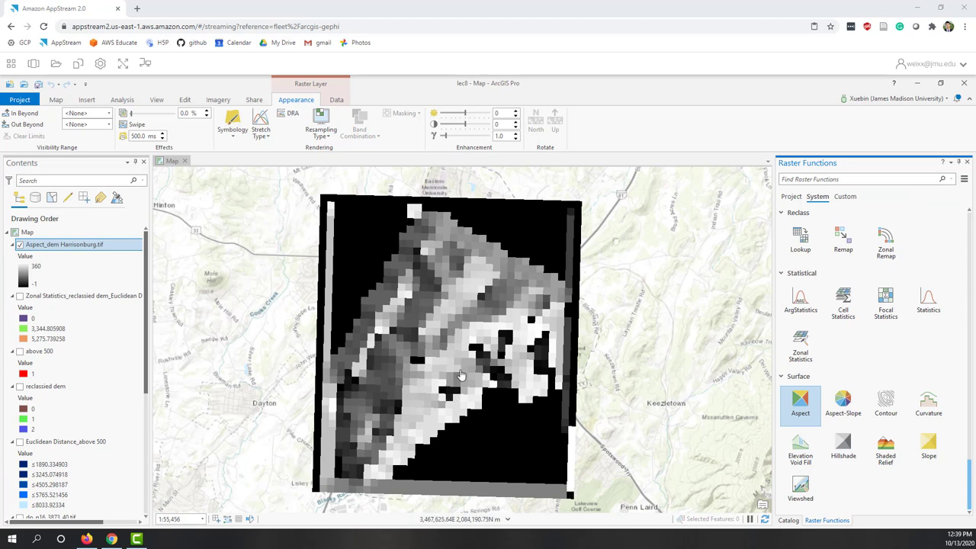
# - Symbolize the aspect layer as a Vector Field with Magnitude None and Direction Band_1
pyautogui.click(234, 138)
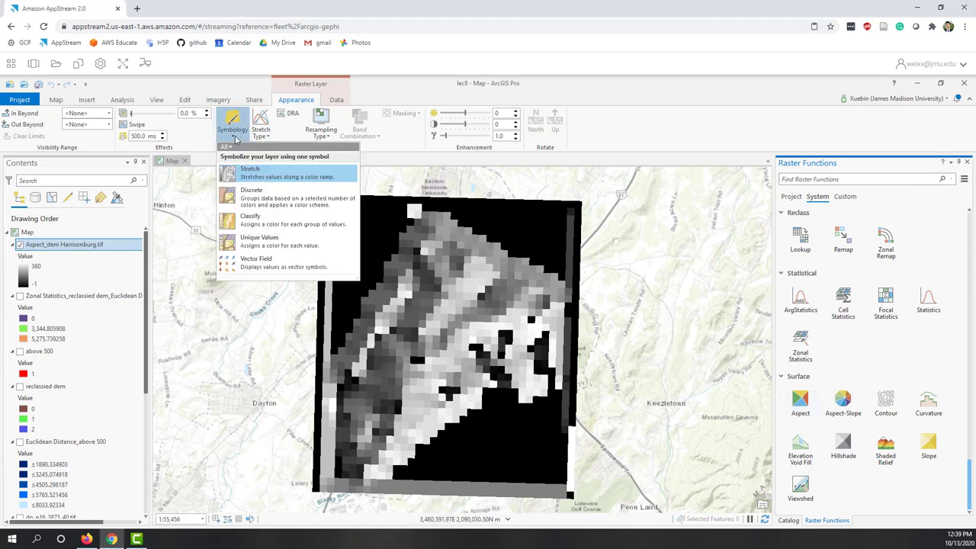
pyautogui.click(257, 266)
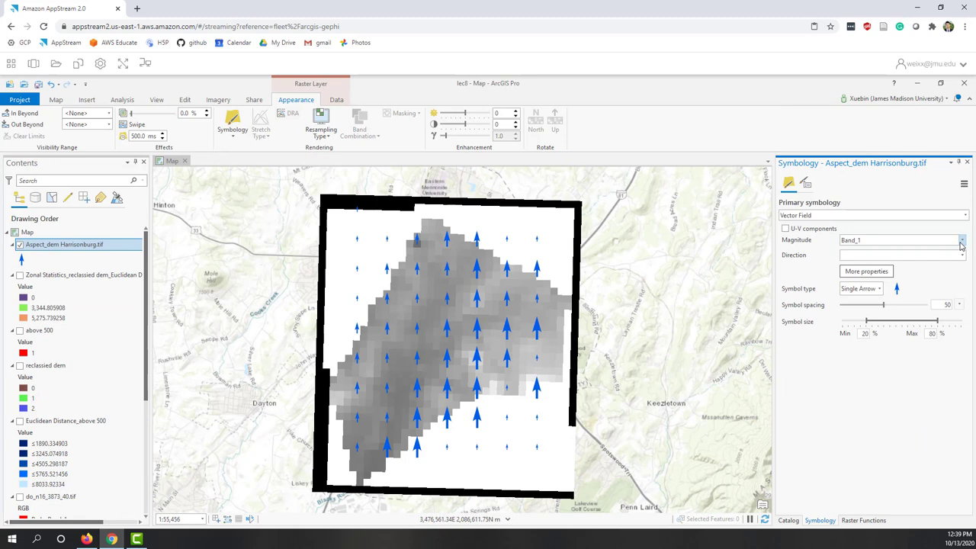
pyautogui.click(962, 240)
pyautogui.click(903, 251)
pyautogui.click(964, 255)
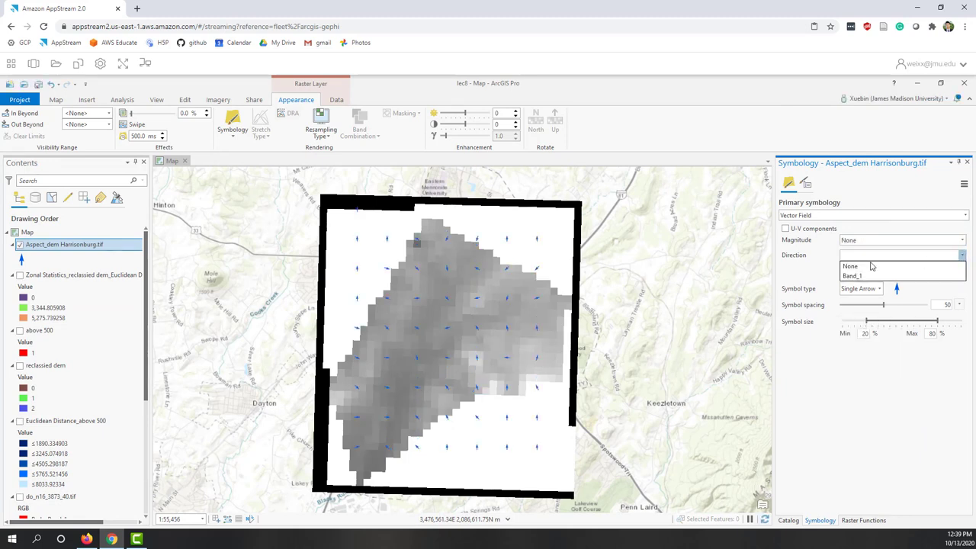
pyautogui.click(856, 277)
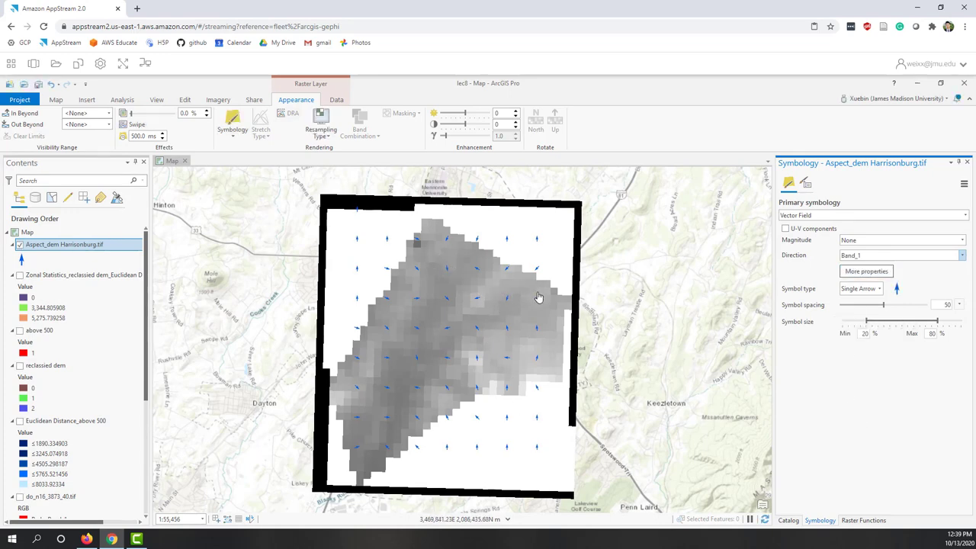
pyautogui.scroll(3, 532, 294)
pyautogui.scroll(5, 493, 258)
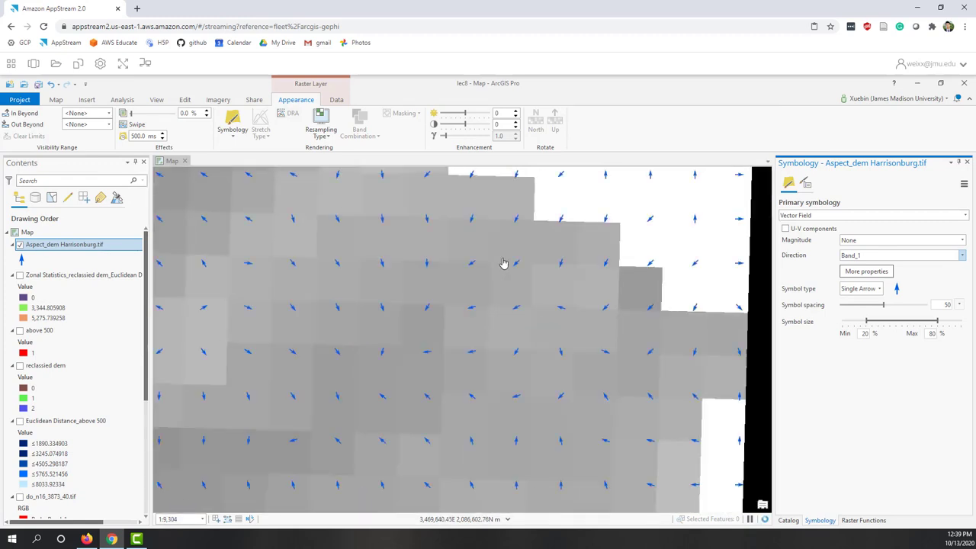
pyautogui.scroll(2, 421, 282)
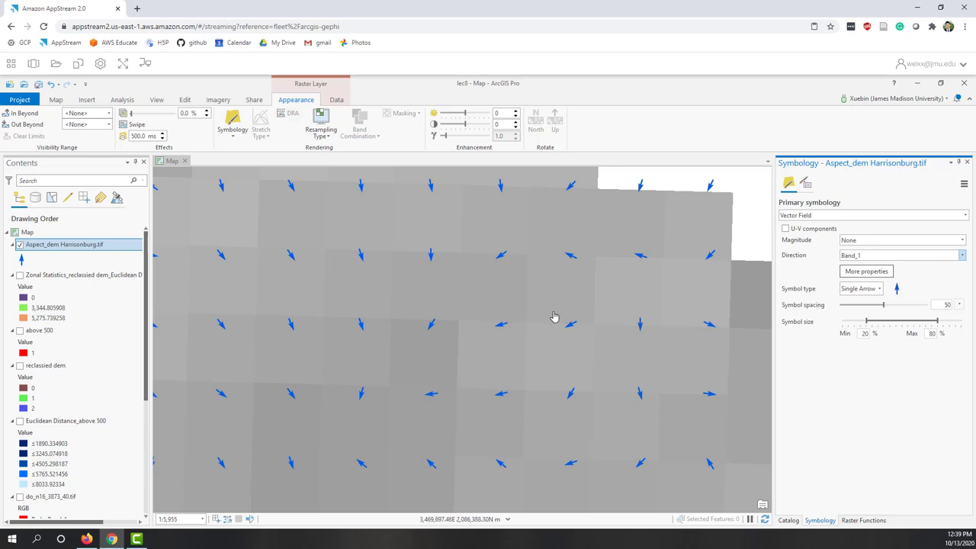
pyautogui.scroll(-5, 554, 317)
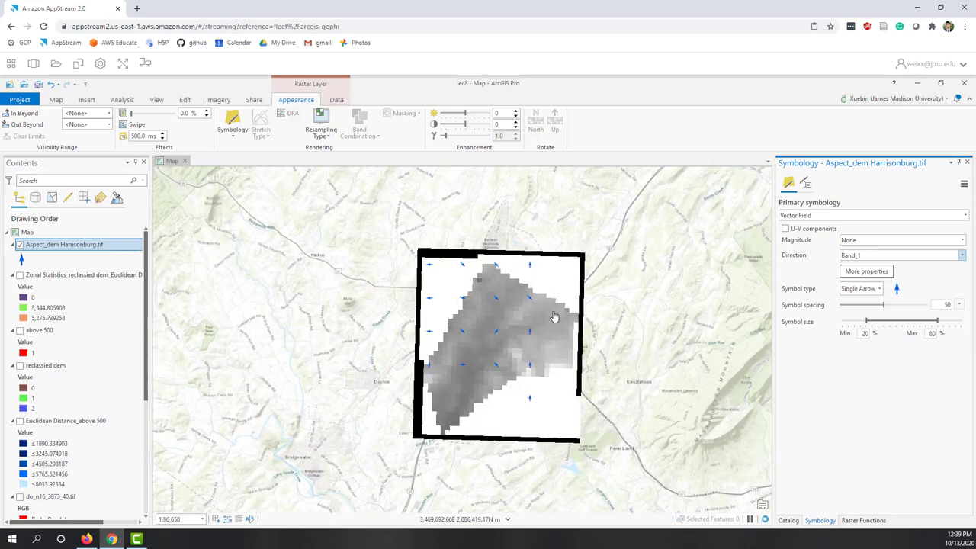
# - Create a Slope layer from dem Harrisonburg.tif with PercentRise scaling
pyautogui.click(860, 520)
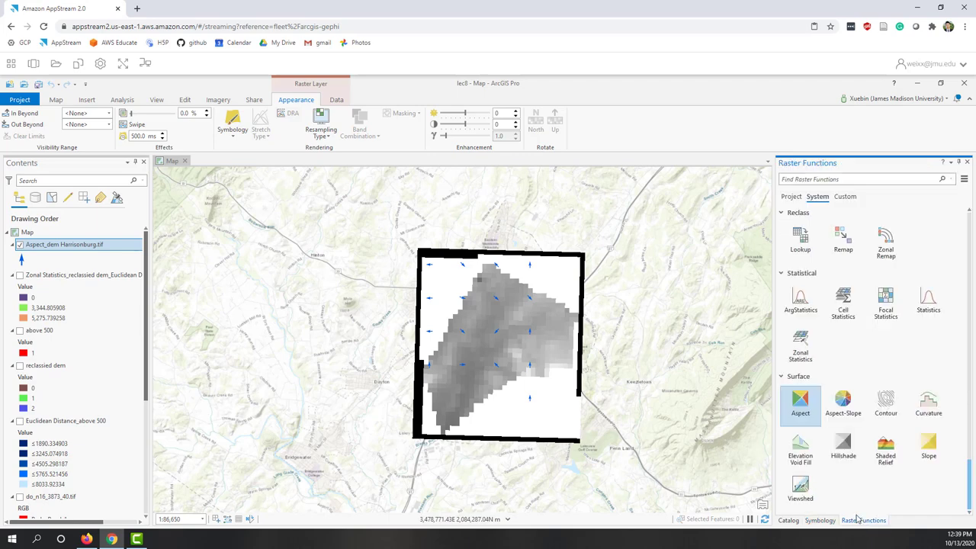
pyautogui.click(928, 450)
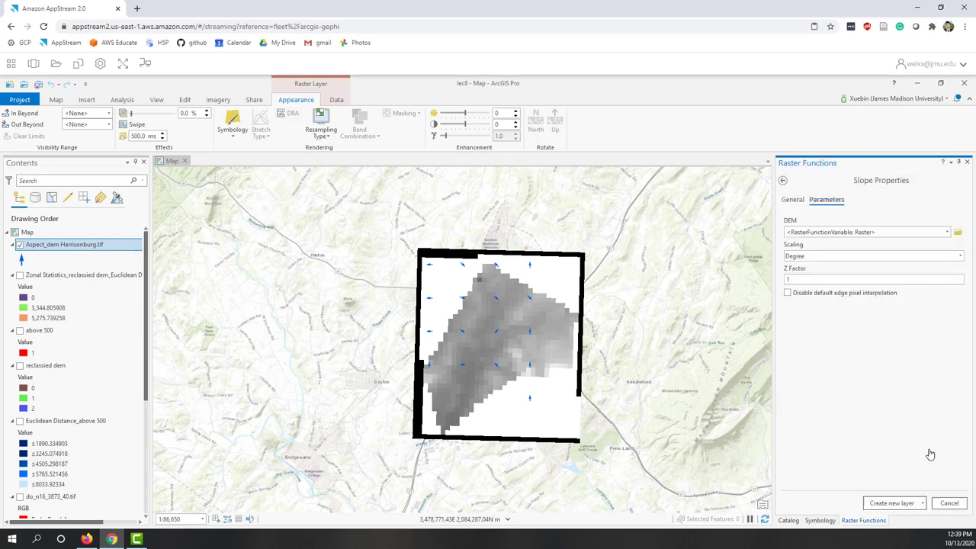
pyautogui.click(948, 233)
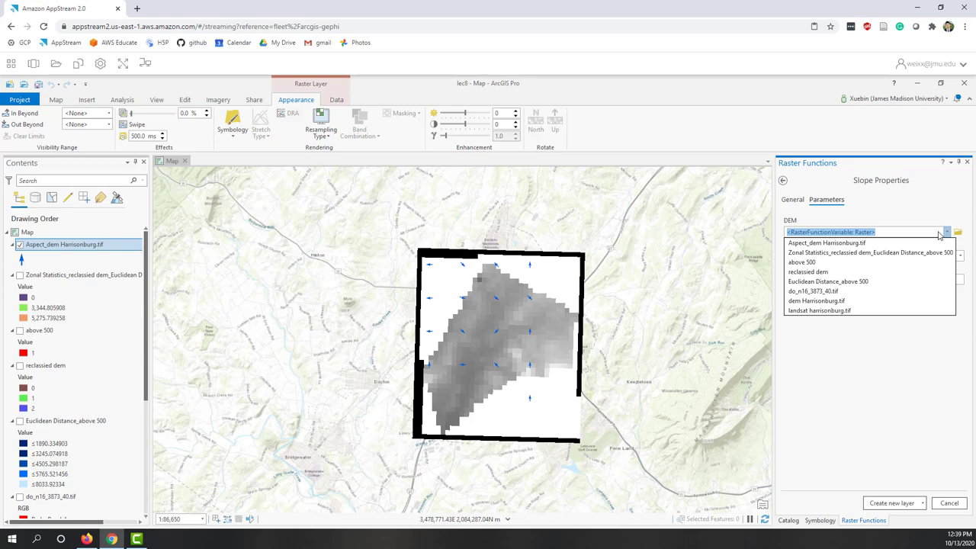
pyautogui.click(813, 302)
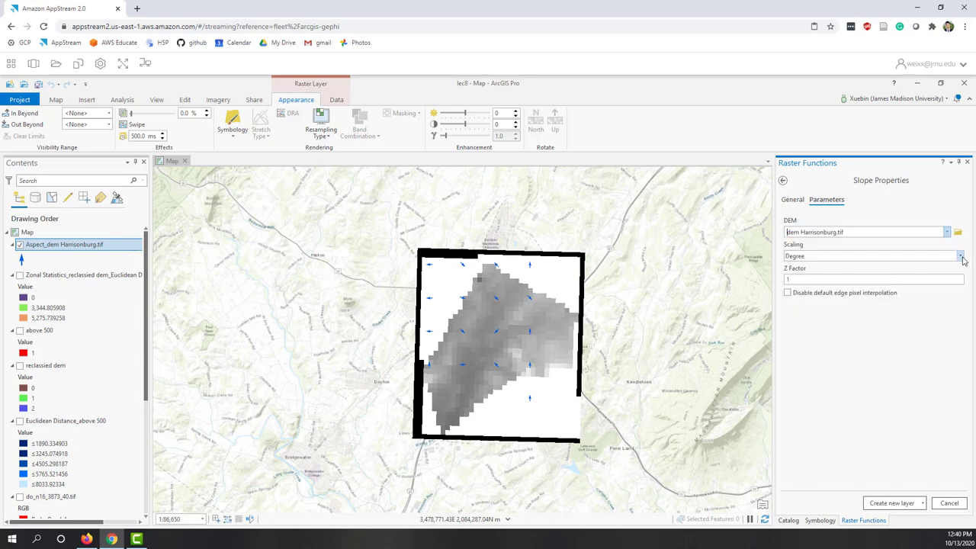
pyautogui.click(961, 257)
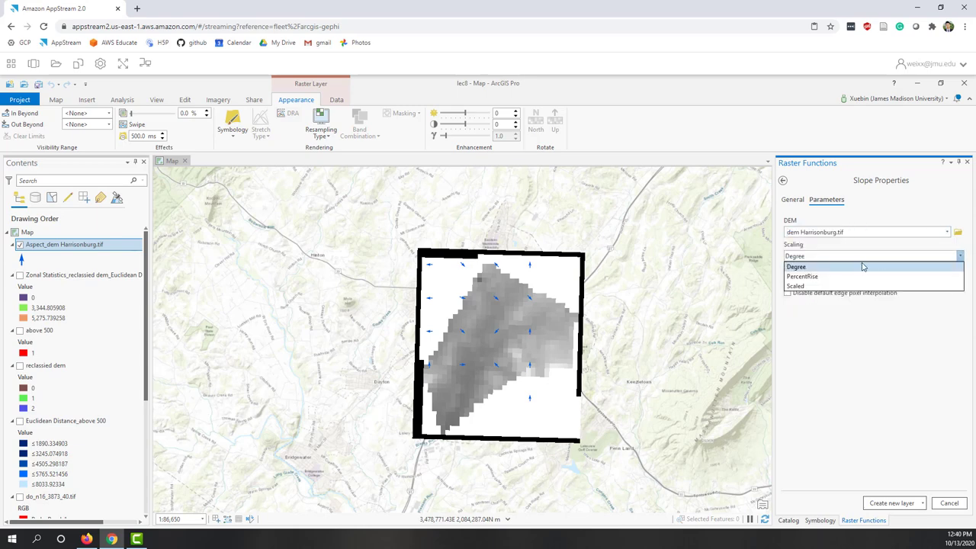
pyautogui.click(812, 277)
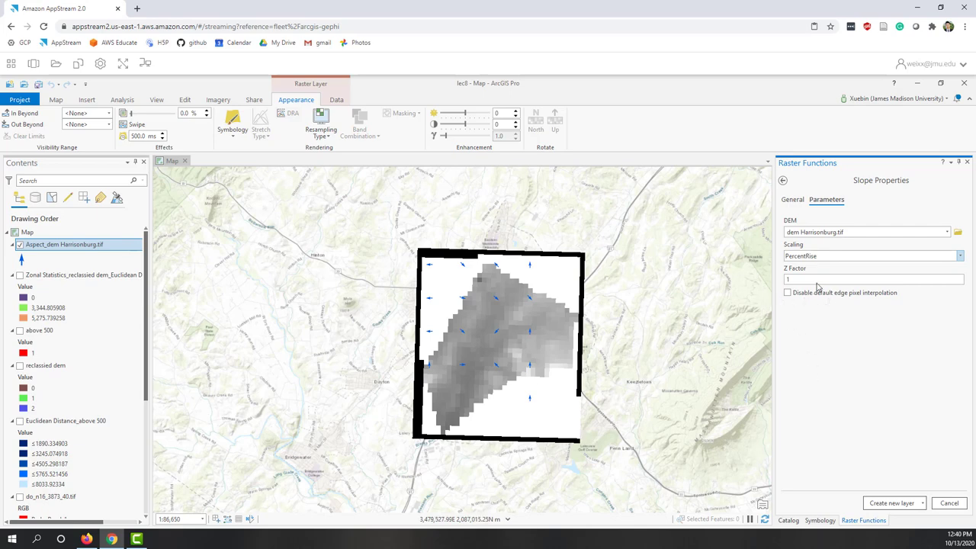
pyautogui.click(877, 505)
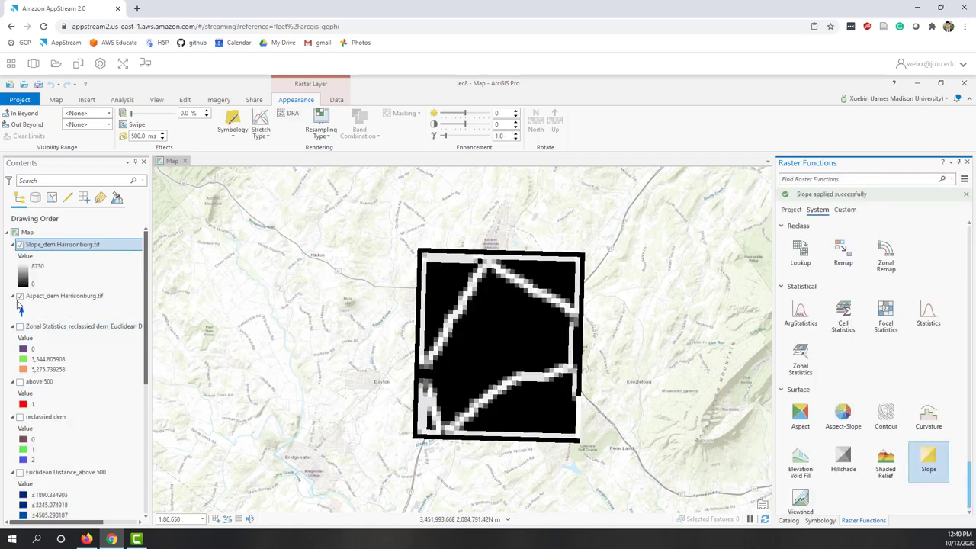
# - Hide the Aspect_dem Harrisonburg.tif layer so only the slope raster shows
pyautogui.click(20, 296)
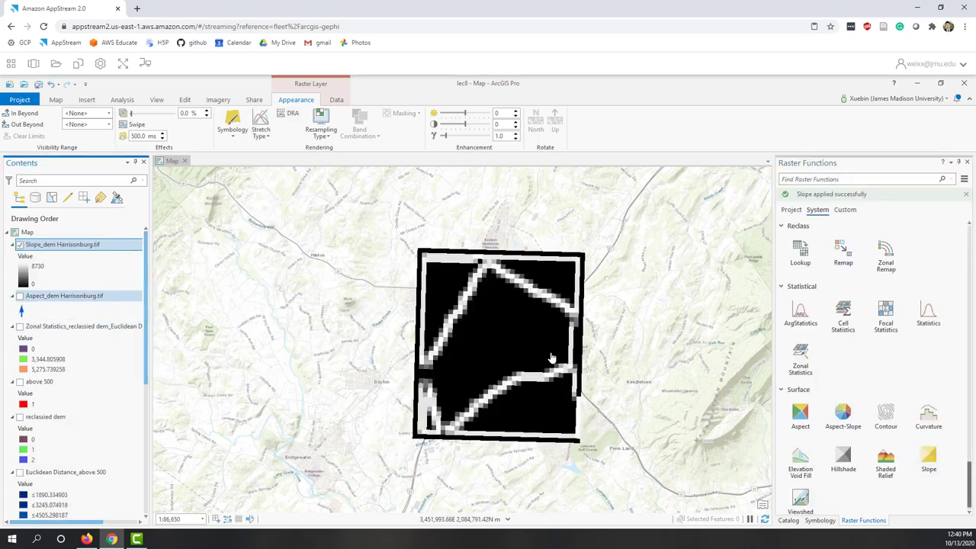
pyautogui.scroll(5, 549, 357)
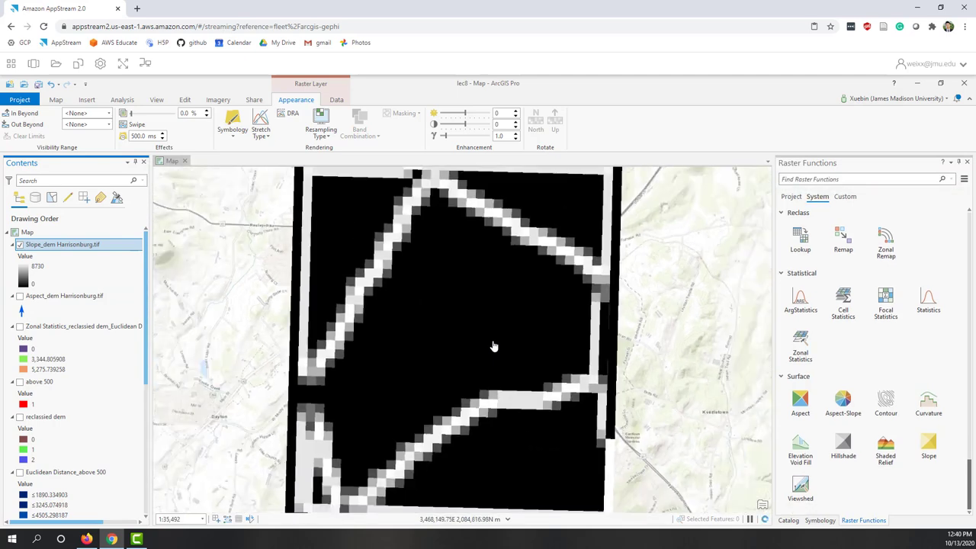
pyautogui.scroll(-2, 494, 346)
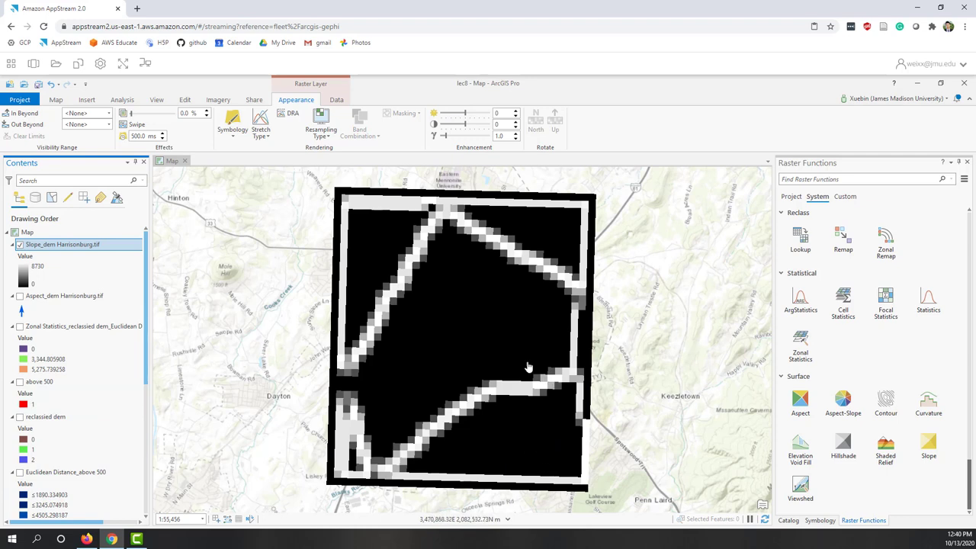
# - Switch the slope layer to Classified symbology using Equal Interval with 5 classes
pyautogui.click(227, 137)
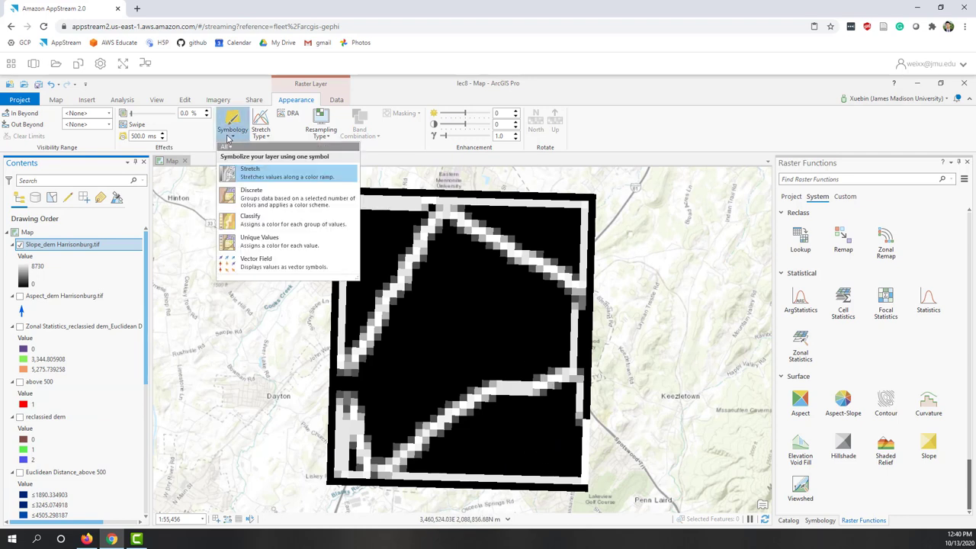
pyautogui.click(264, 220)
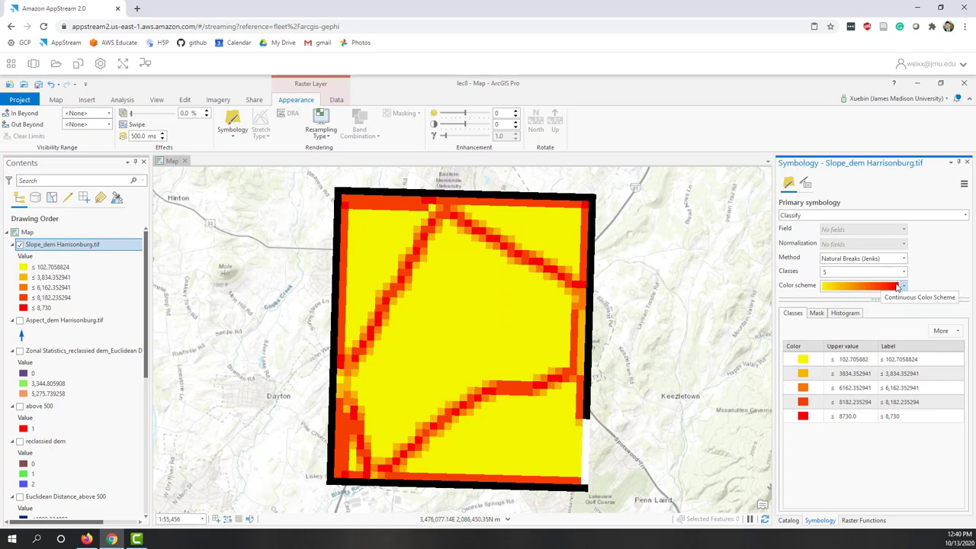
pyautogui.scroll(-4, 492, 353)
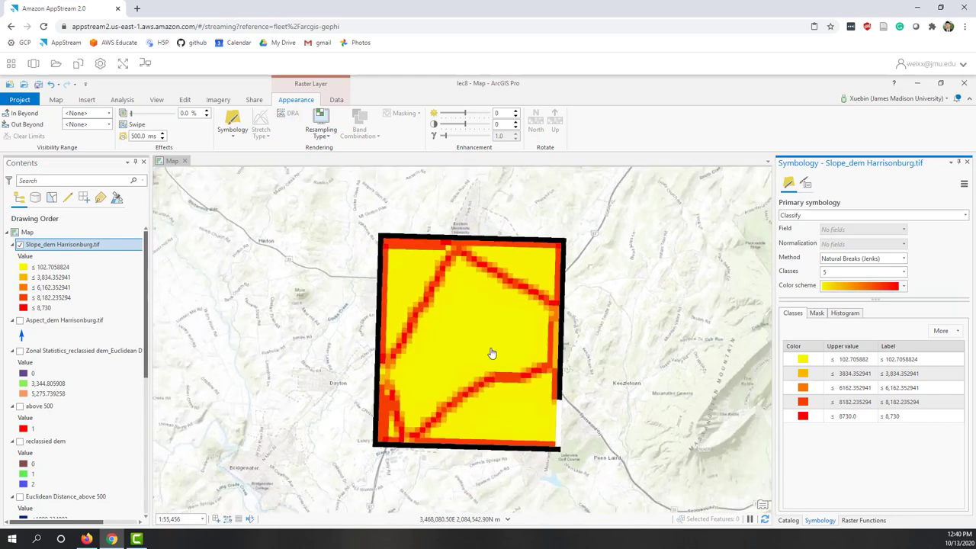
pyautogui.scroll(3, 492, 353)
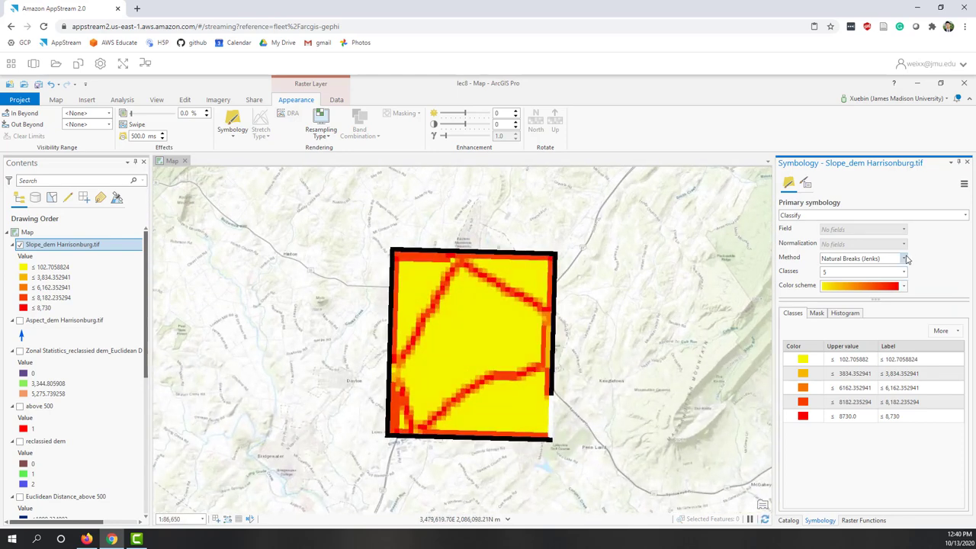
pyautogui.click(905, 259)
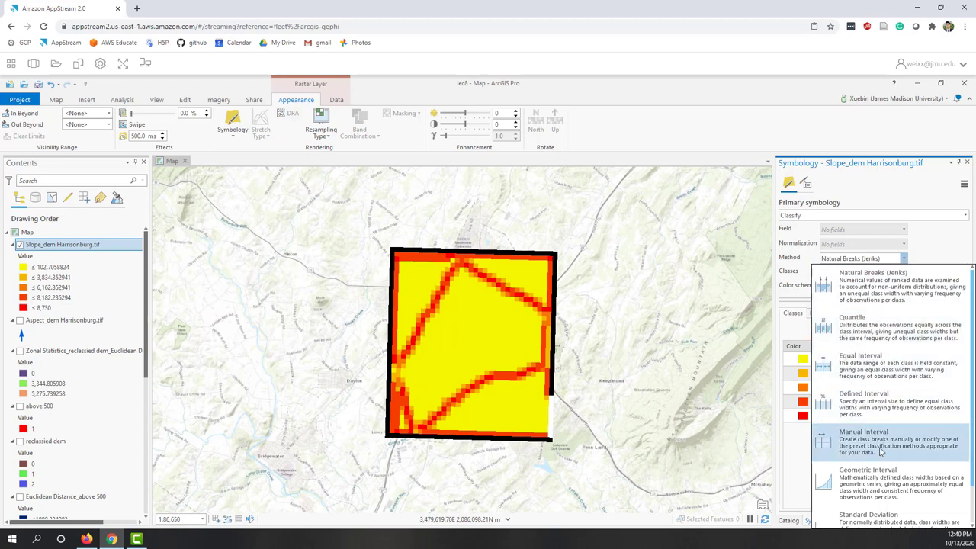
pyautogui.scroll(-1, 881, 451)
pyautogui.click(881, 480)
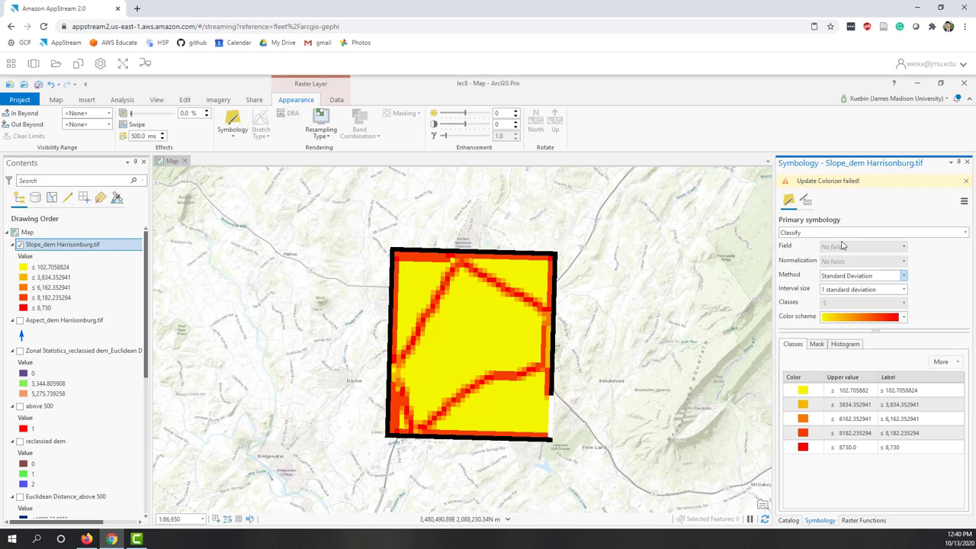
pyautogui.click(860, 279)
pyautogui.click(859, 292)
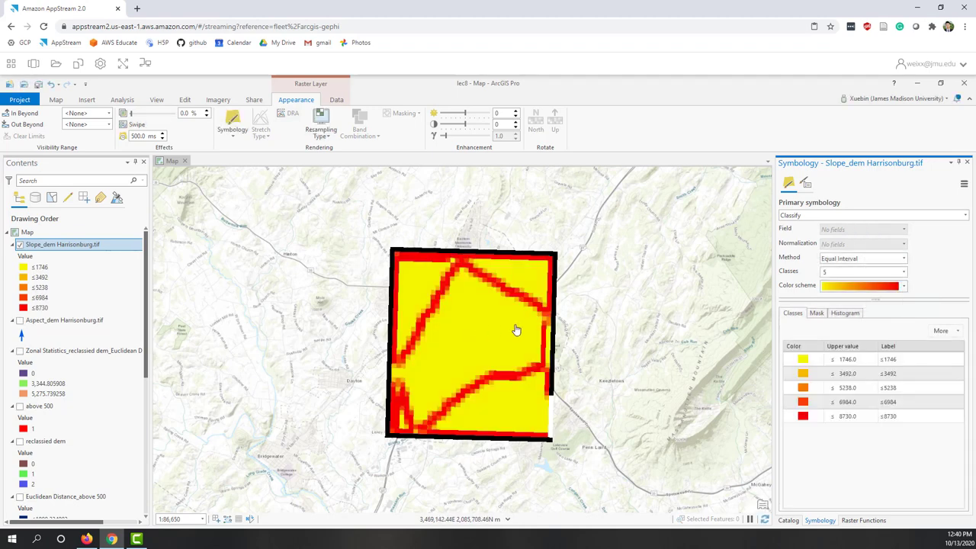
pyautogui.scroll(3, 517, 329)
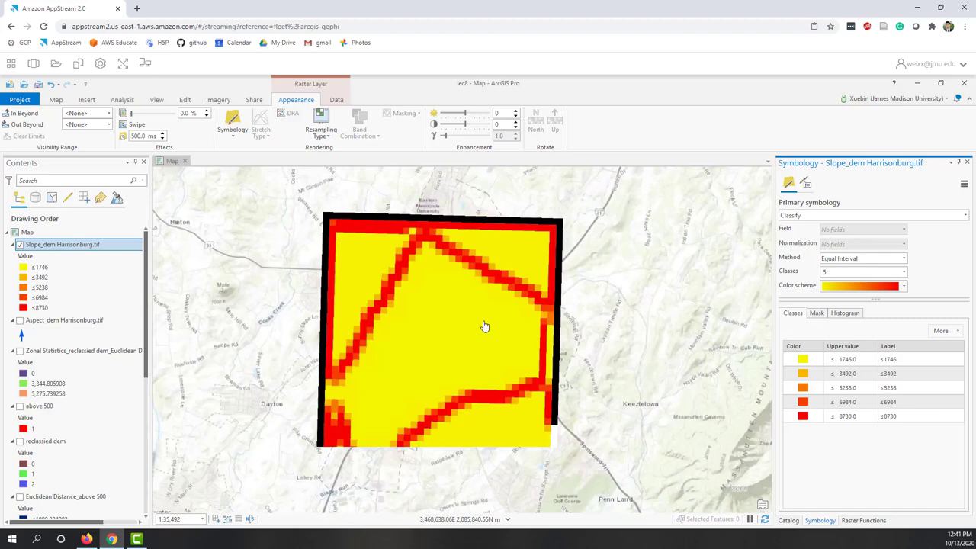
pyautogui.scroll(-2, 485, 327)
pyautogui.scroll(3, 470, 331)
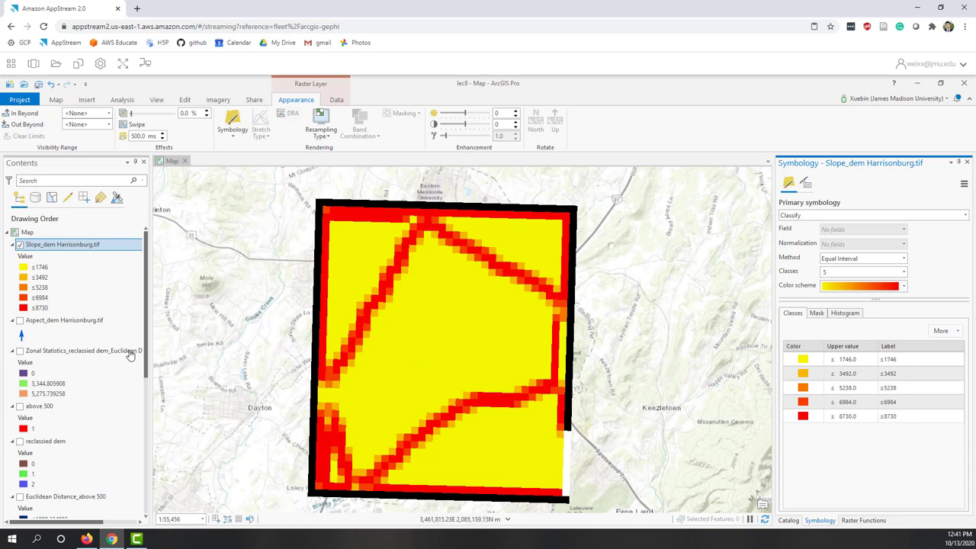
pyautogui.scroll(-3, 96, 361)
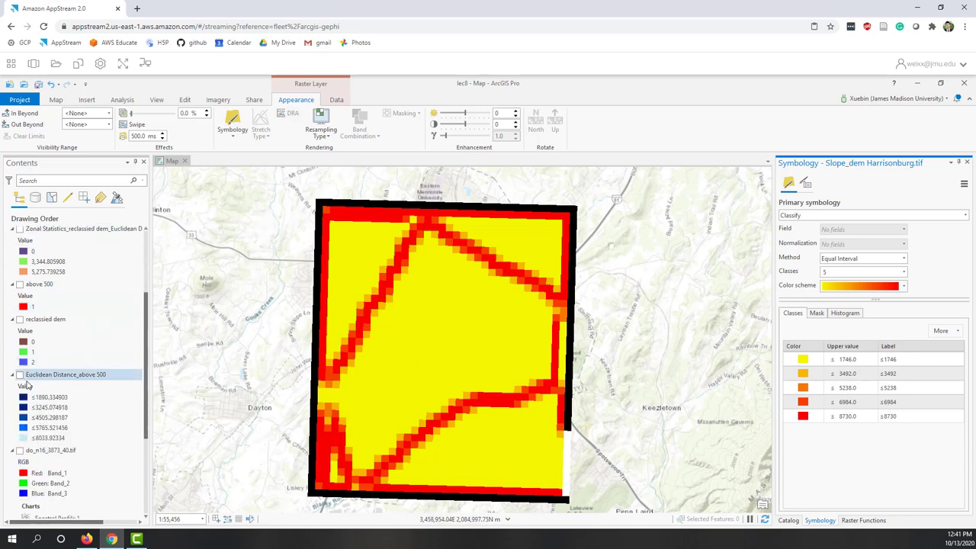
pyautogui.scroll(-2, 27, 385)
pyautogui.scroll(4, 67, 399)
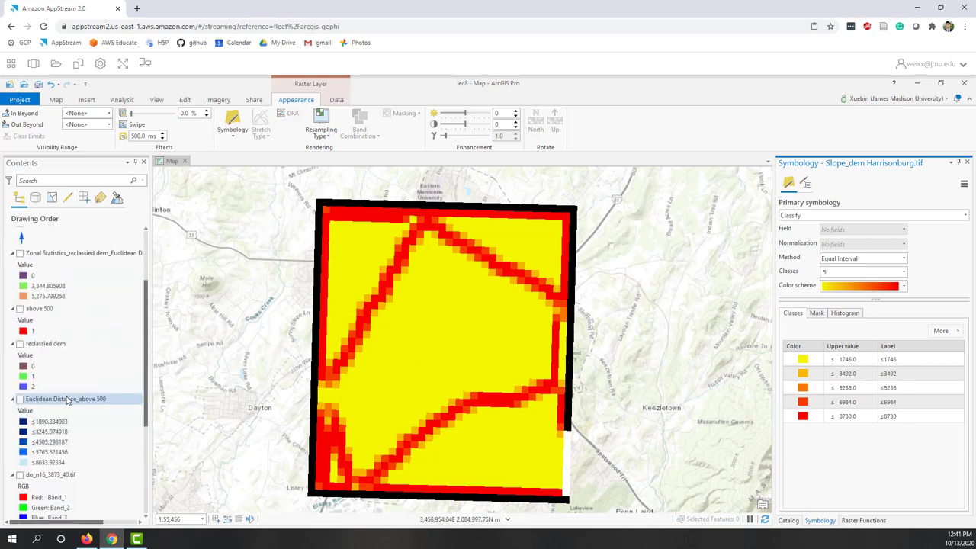
pyautogui.scroll(3, 67, 399)
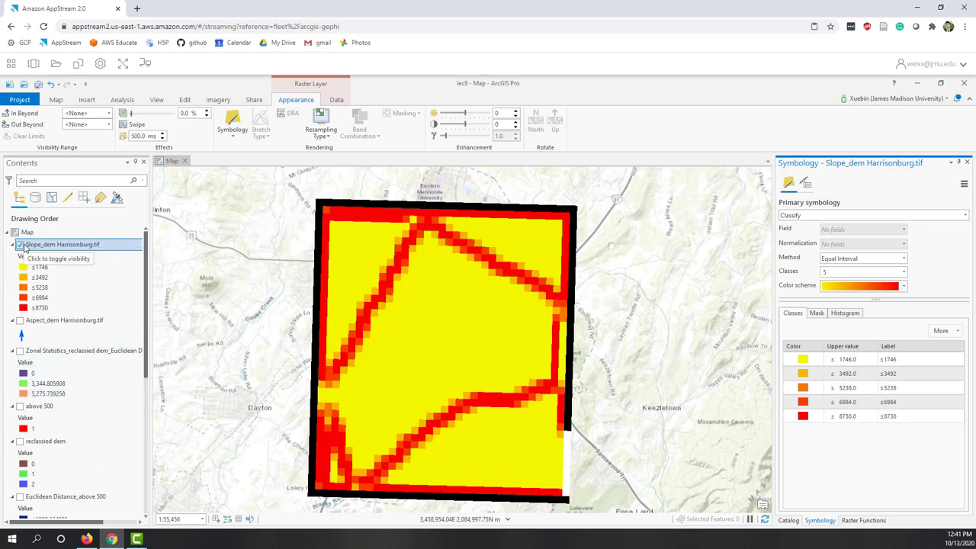
# - Hide the classified Slope_dem Harrisonburg.tif layer to reveal the grey DEM
pyautogui.click(20, 245)
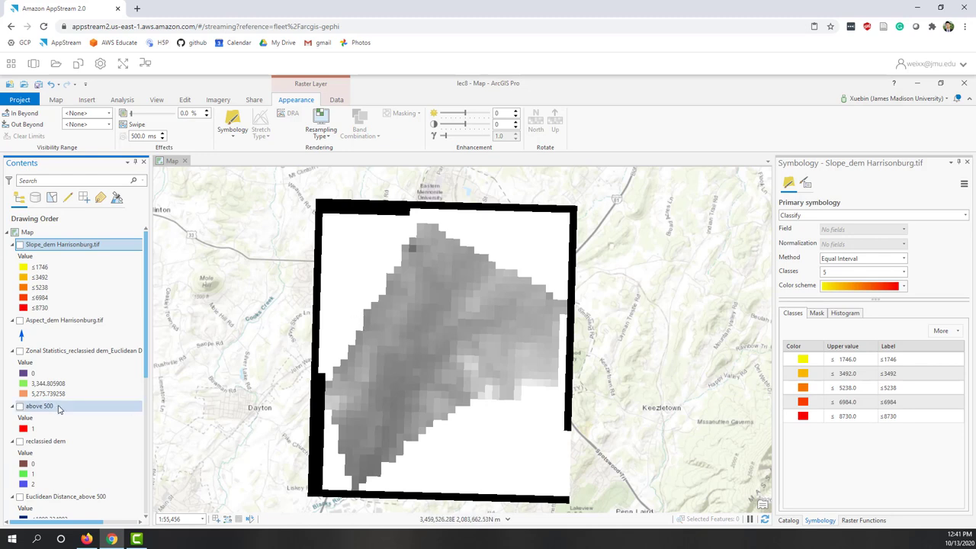
pyautogui.scroll(-10, 59, 409)
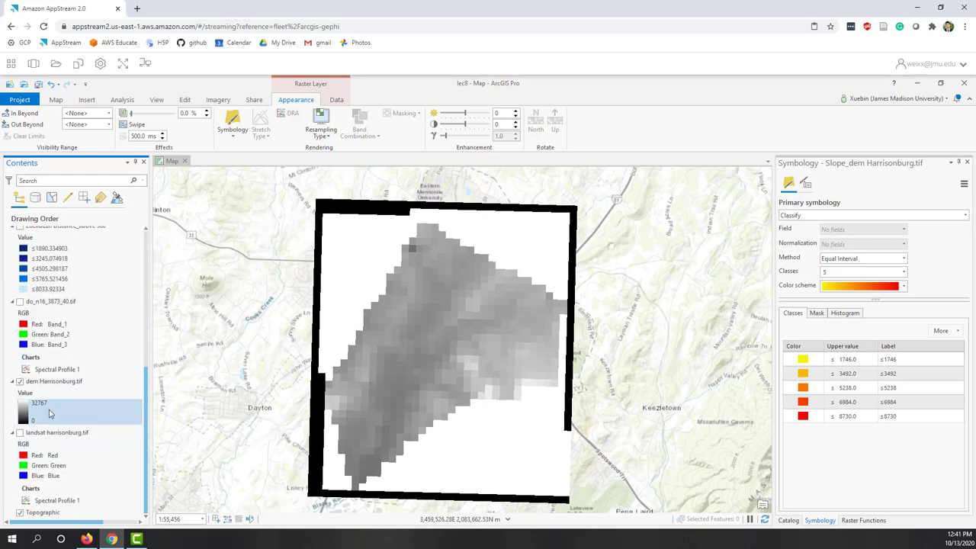
pyautogui.scroll(1, 84, 307)
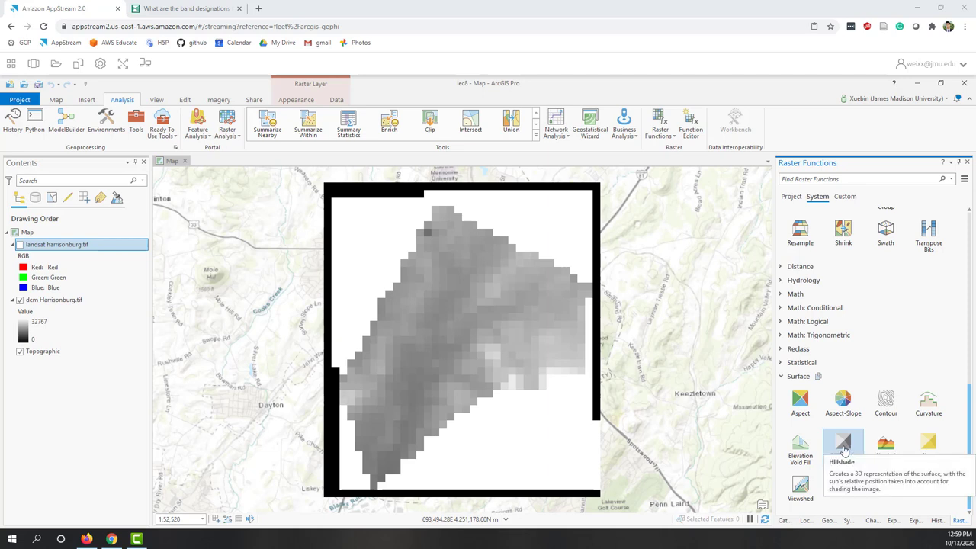
# - Run Hillshade on dem Harrisonburg.tif to create a Hillshade_dem Harrisonburg.tif layer
pyautogui.click(844, 451)
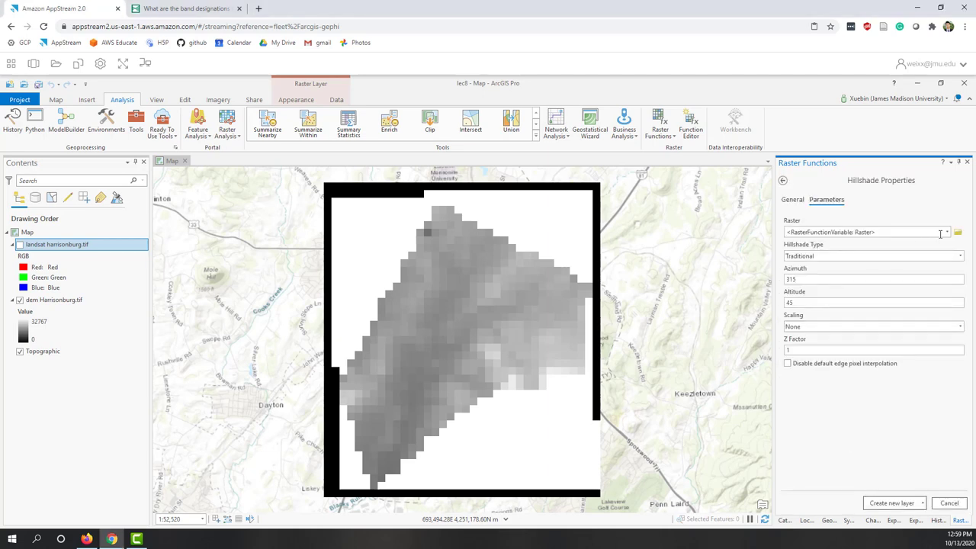
pyautogui.click(948, 233)
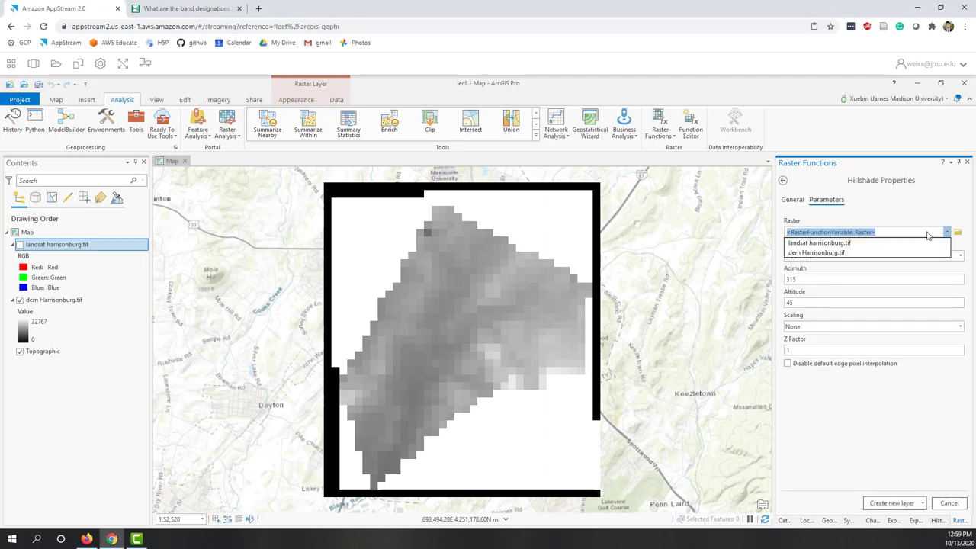
pyautogui.click(820, 253)
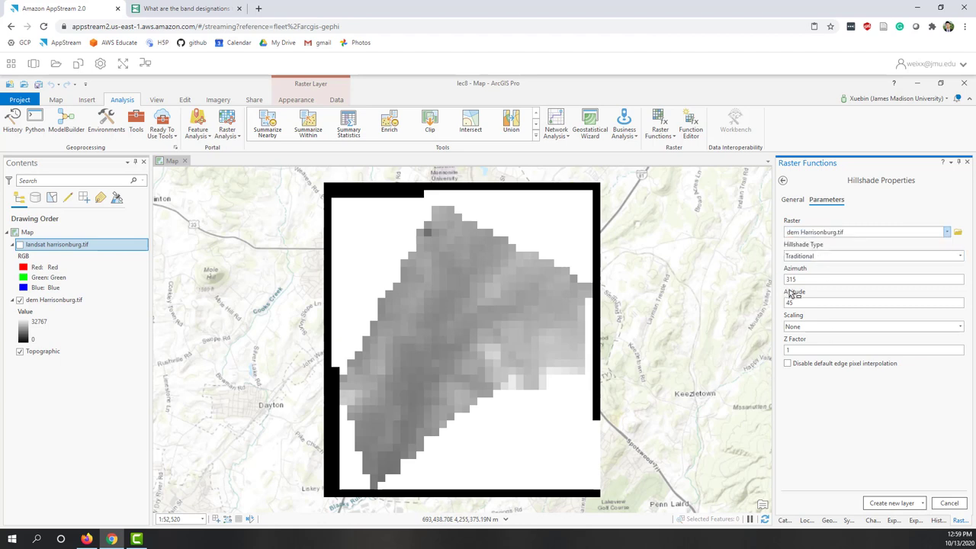
pyautogui.click(877, 505)
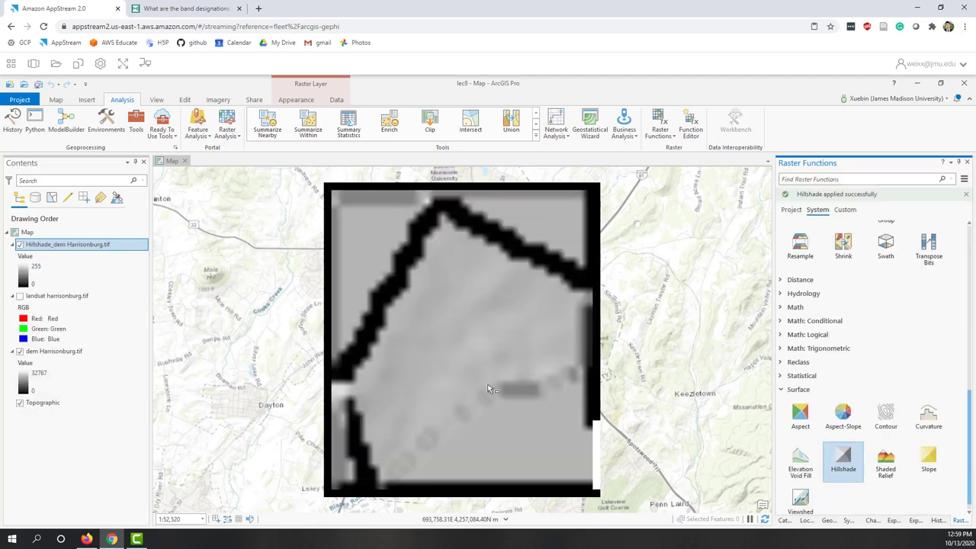
# - Move Hillshade_dem Harrisonburg.tif below landsat harrisonburg.tif and switch the Landsat layer on
pyautogui.scroll(4, 503, 374)
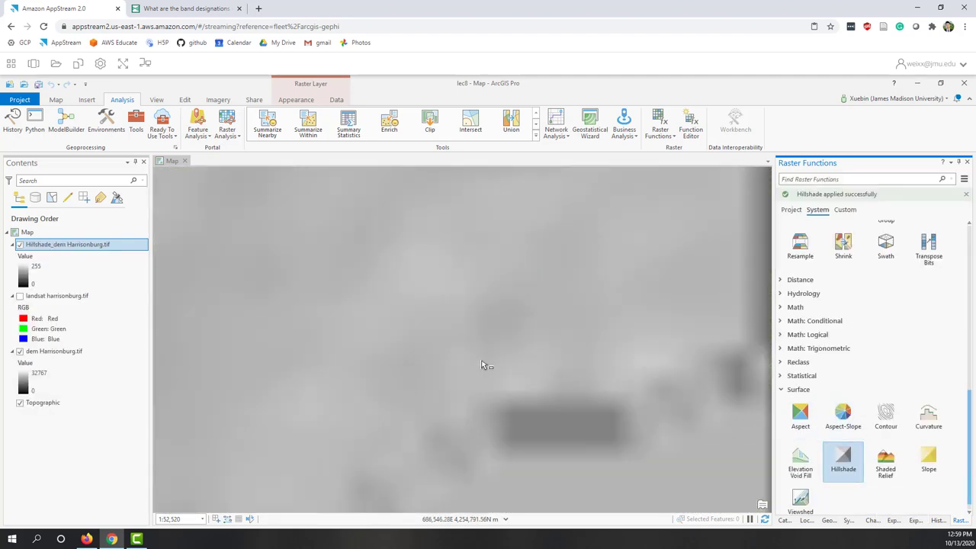
pyautogui.scroll(-3, 482, 364)
pyautogui.scroll(-4, 482, 365)
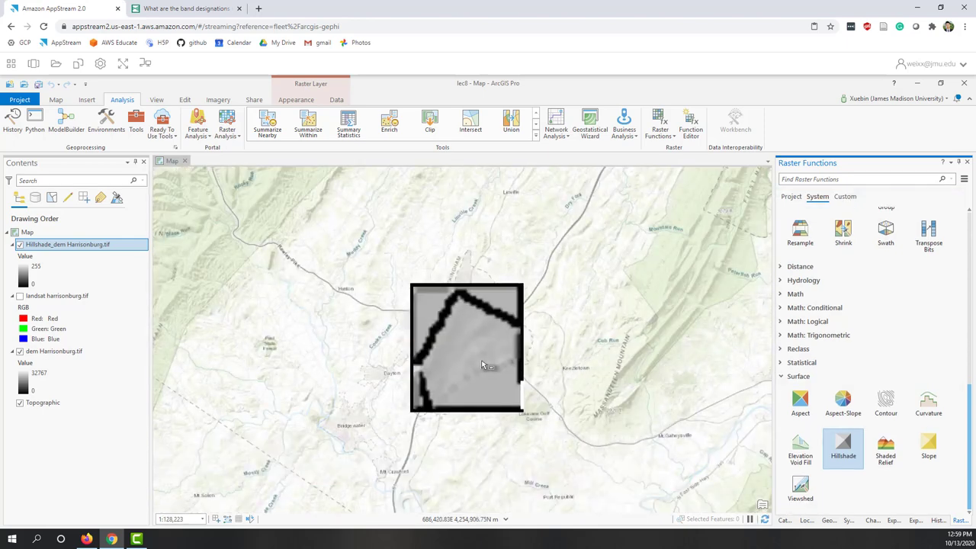
pyautogui.scroll(2, 483, 364)
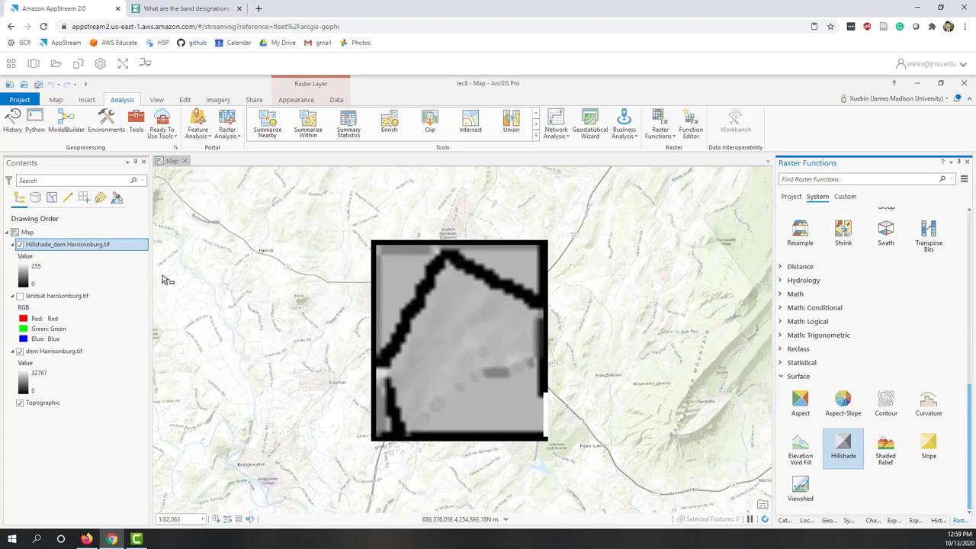
pyautogui.moveTo(27, 246); pyautogui.dragTo(54, 345)
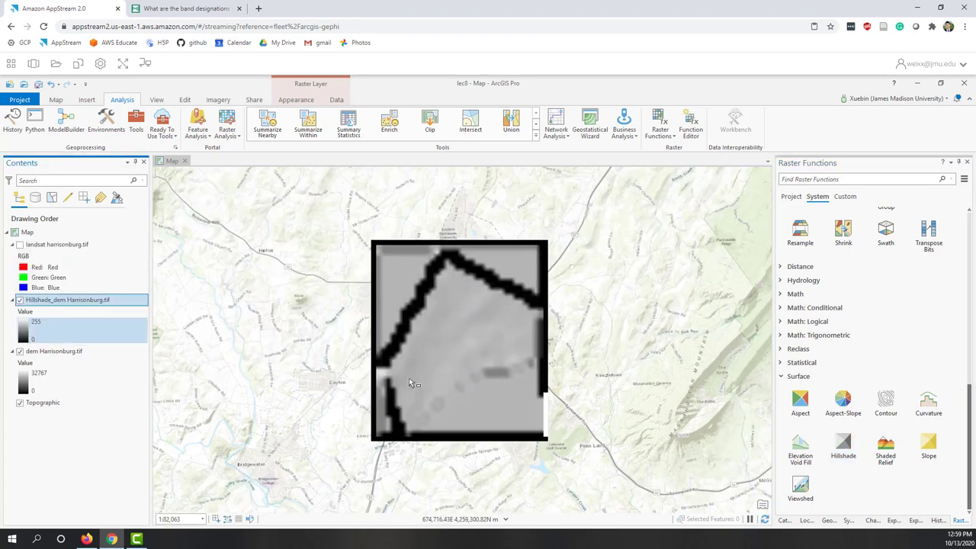
pyautogui.click(21, 245)
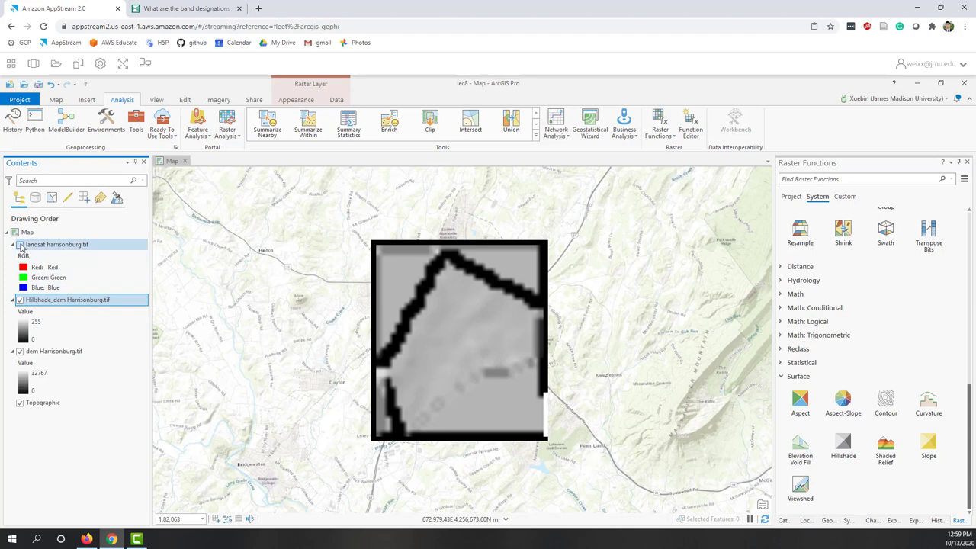
pyautogui.scroll(5, 470, 324)
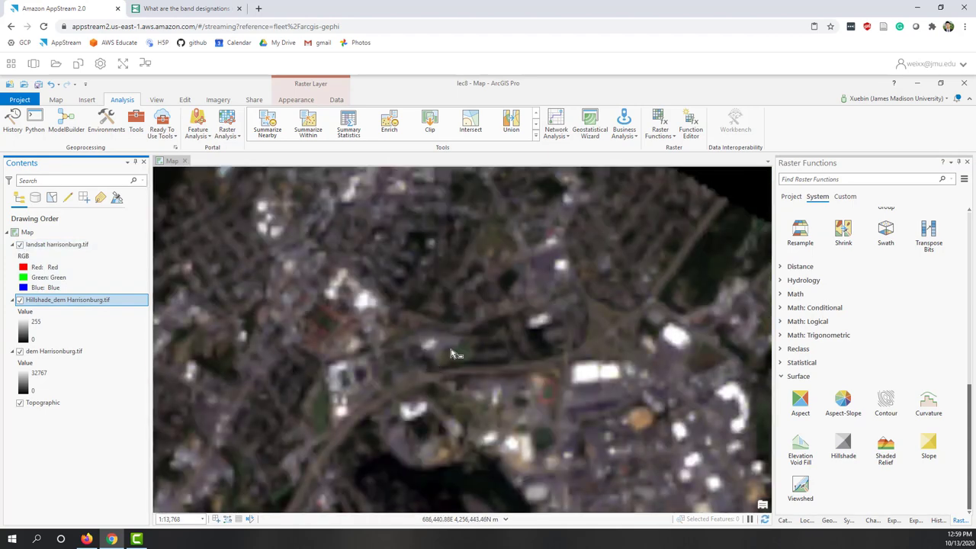
# - Set the landsat harrisonburg.tif layer transparency to 31%
pyautogui.click(55, 246)
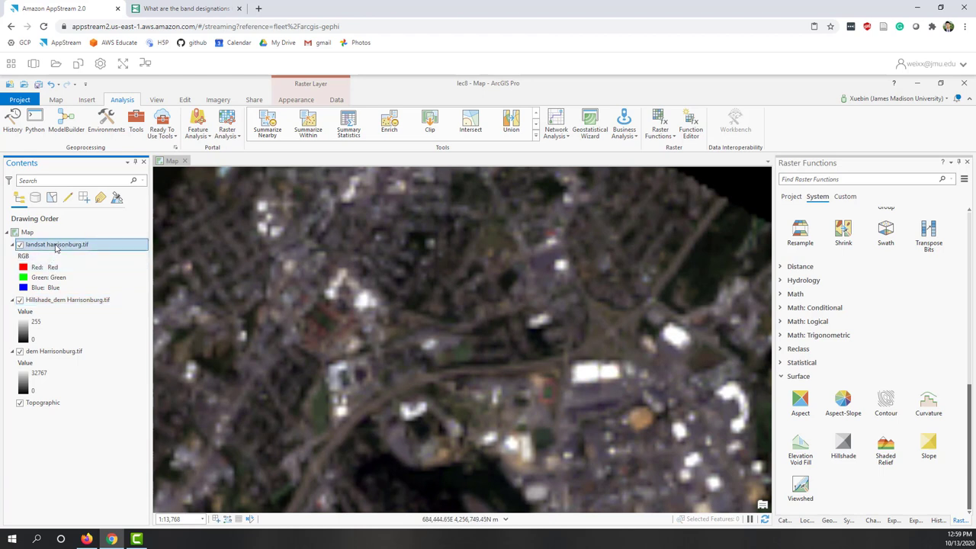
pyautogui.click(295, 101)
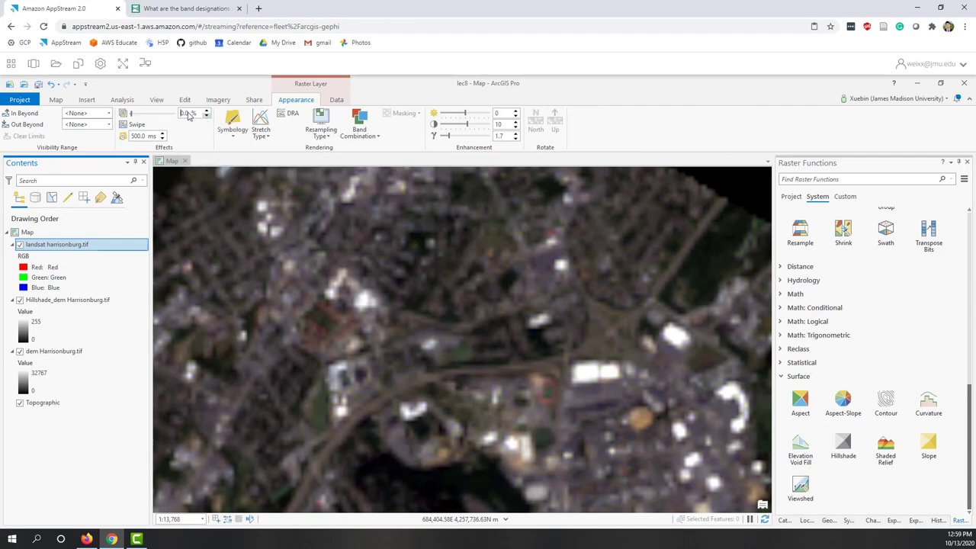
pyautogui.click(145, 114)
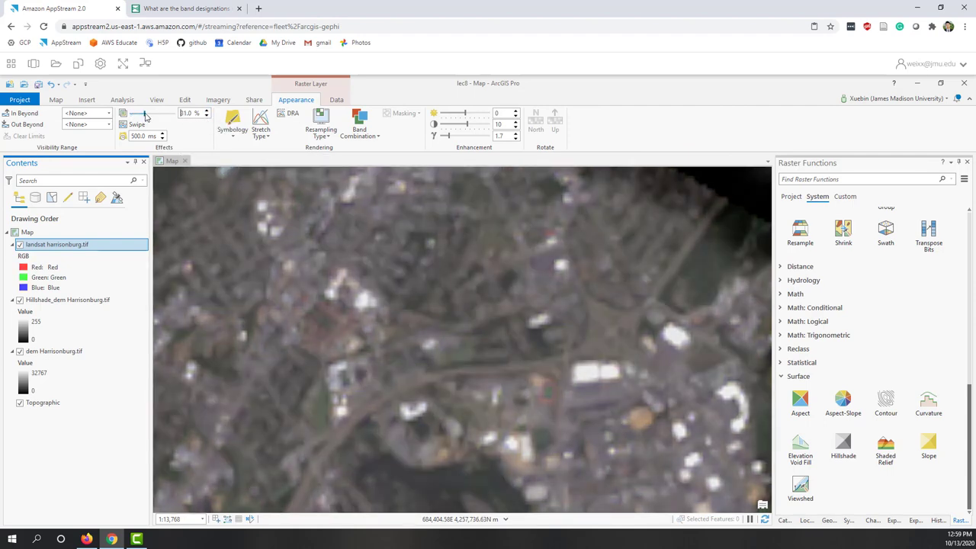
pyautogui.scroll(-3, 427, 304)
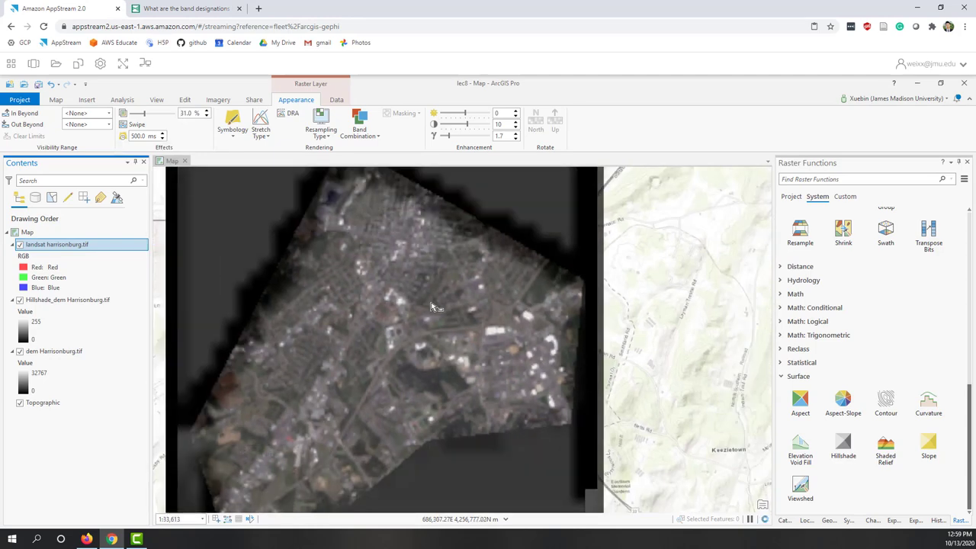
pyautogui.scroll(-2, 433, 307)
pyautogui.scroll(1, 432, 307)
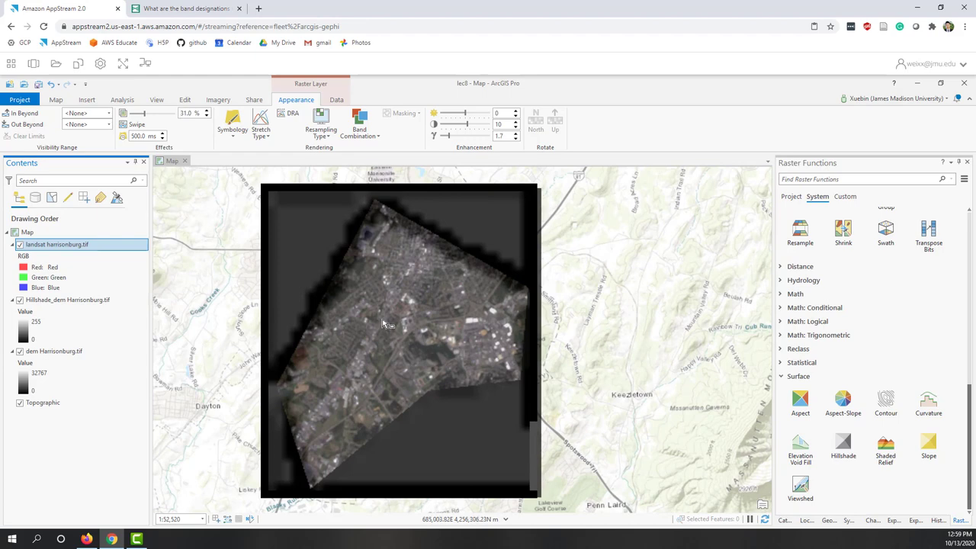
pyautogui.scroll(3, 384, 324)
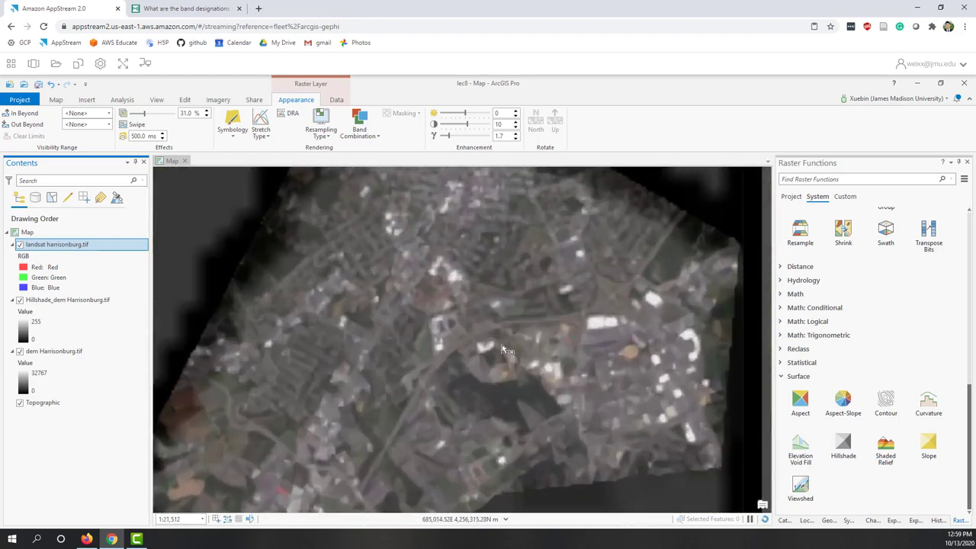
pyautogui.scroll(-3, 502, 349)
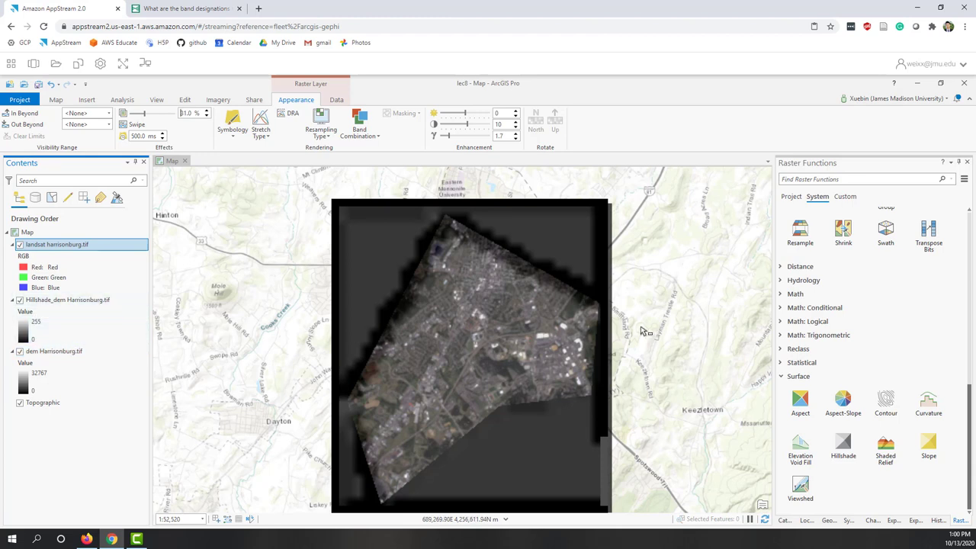
# - Toggle the hillshade to compare, then hide the DEM, hillshade and Landsat layers
pyautogui.click(20, 300)
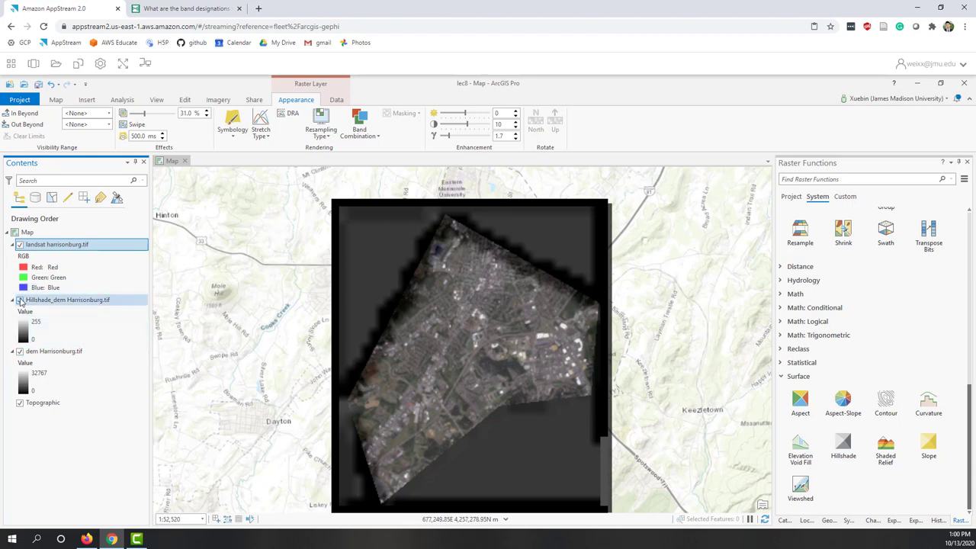
pyautogui.click(20, 299)
pyautogui.click(20, 351)
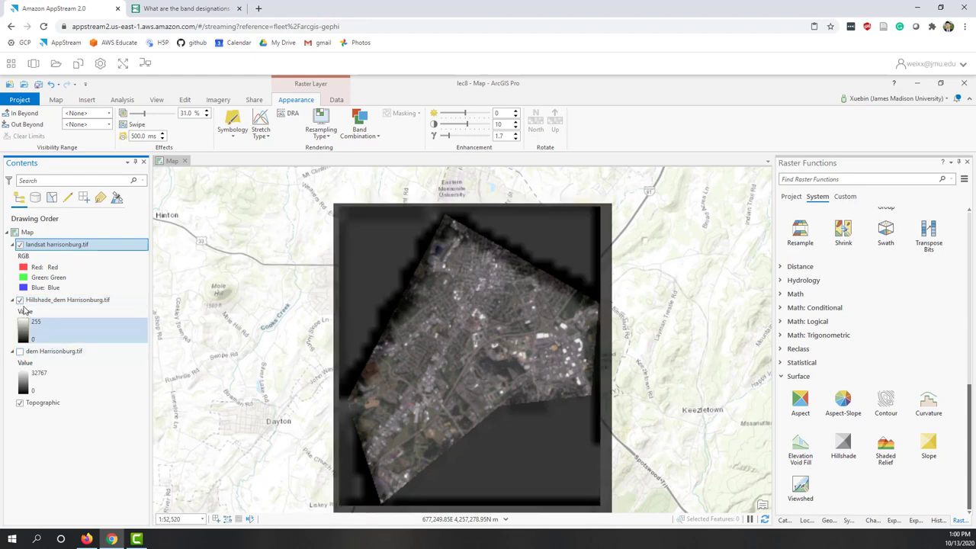
pyautogui.click(20, 300)
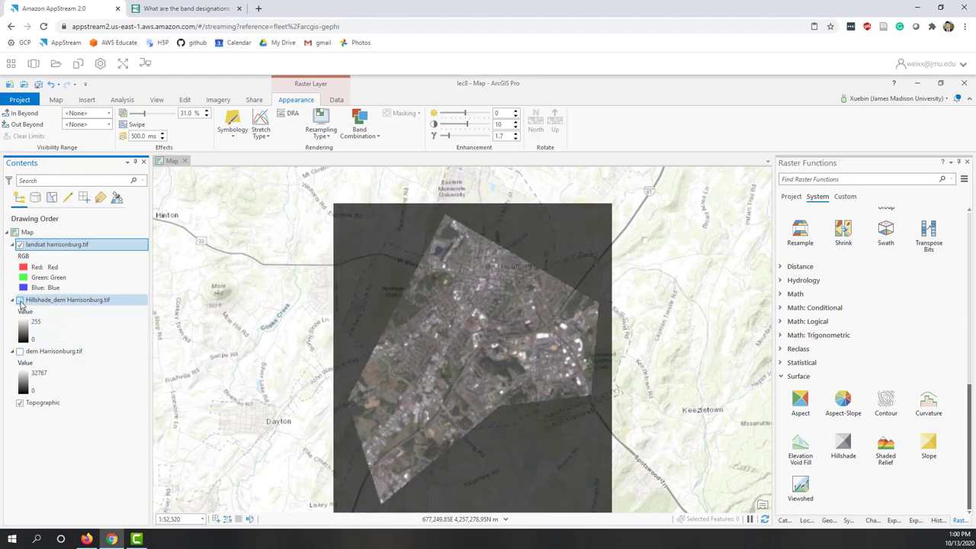
pyautogui.click(20, 300)
pyautogui.click(20, 300)
pyautogui.scroll(4, 402, 320)
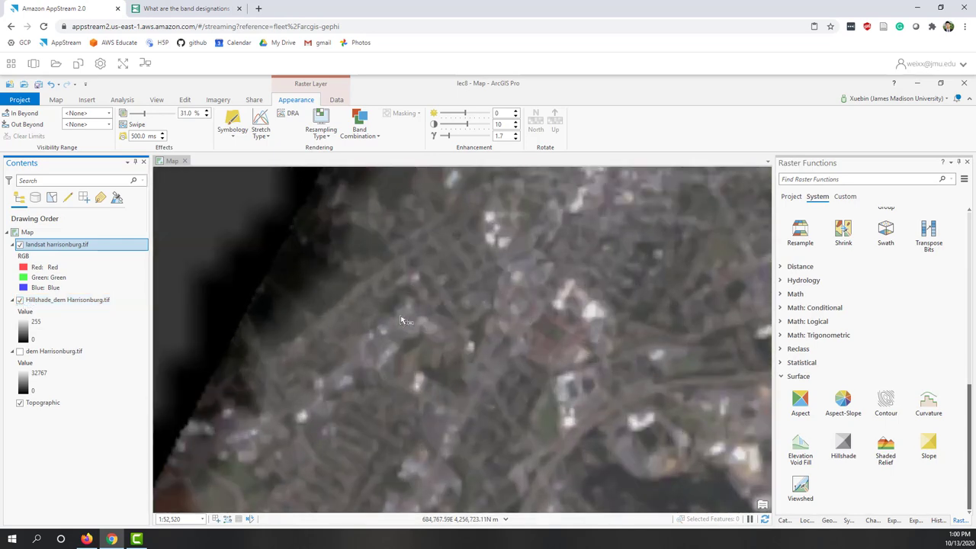
pyautogui.click(19, 299)
pyautogui.click(19, 300)
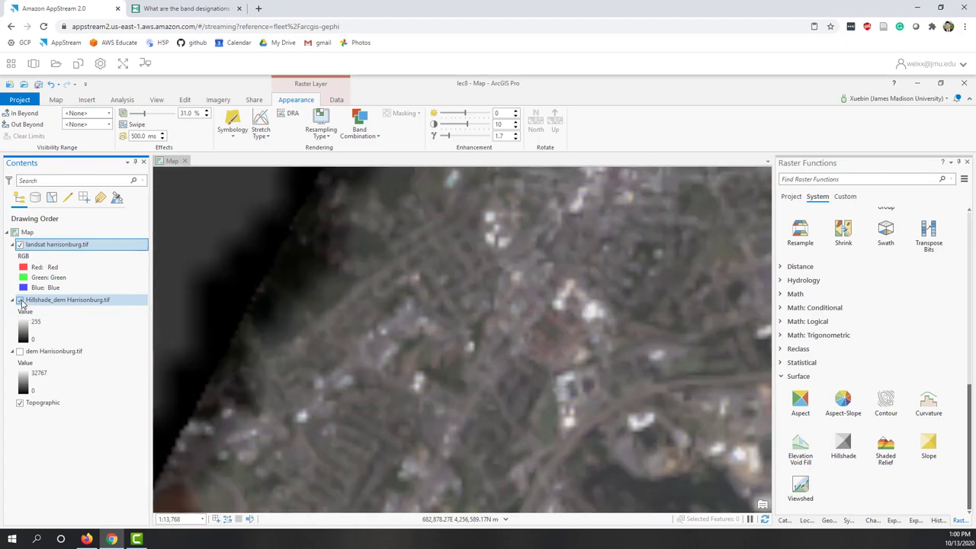
pyautogui.click(20, 300)
pyautogui.scroll(-5, 553, 322)
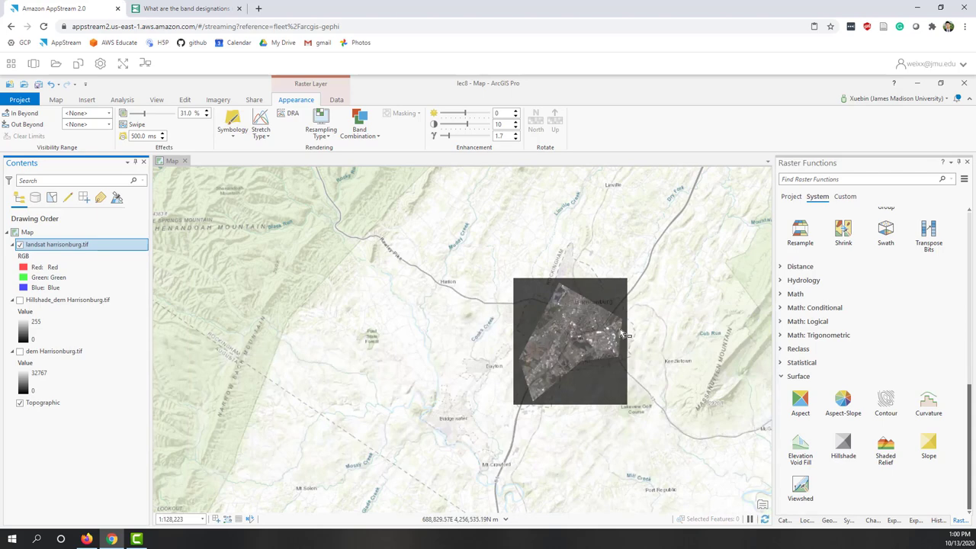
pyautogui.scroll(2, 625, 335)
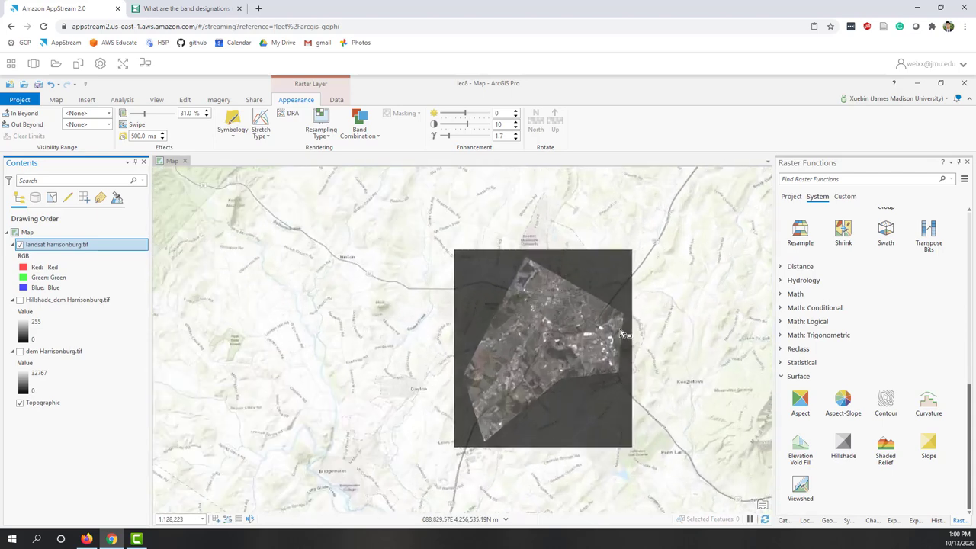
pyautogui.click(20, 245)
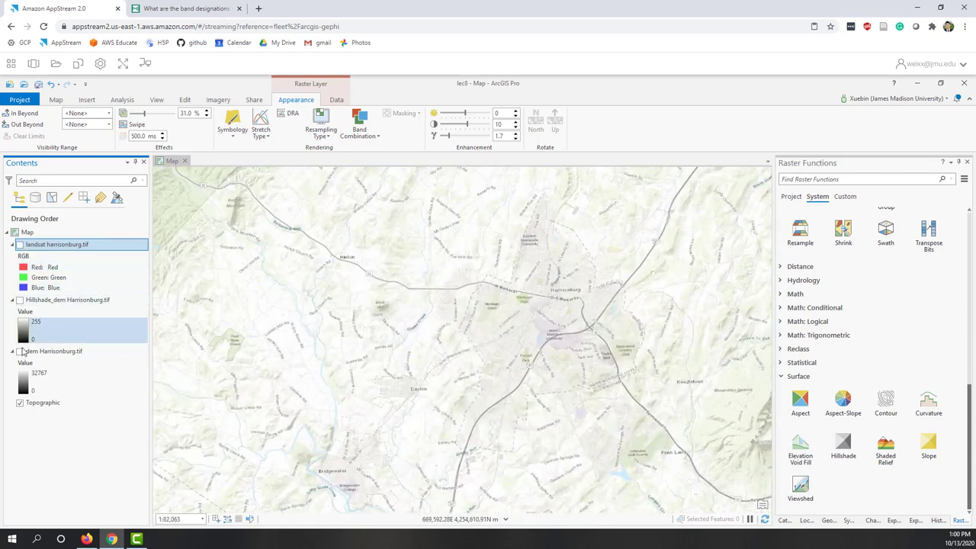
# - Turn on the dem Harrisonburg.tif layer in Contents
pyautogui.click(20, 352)
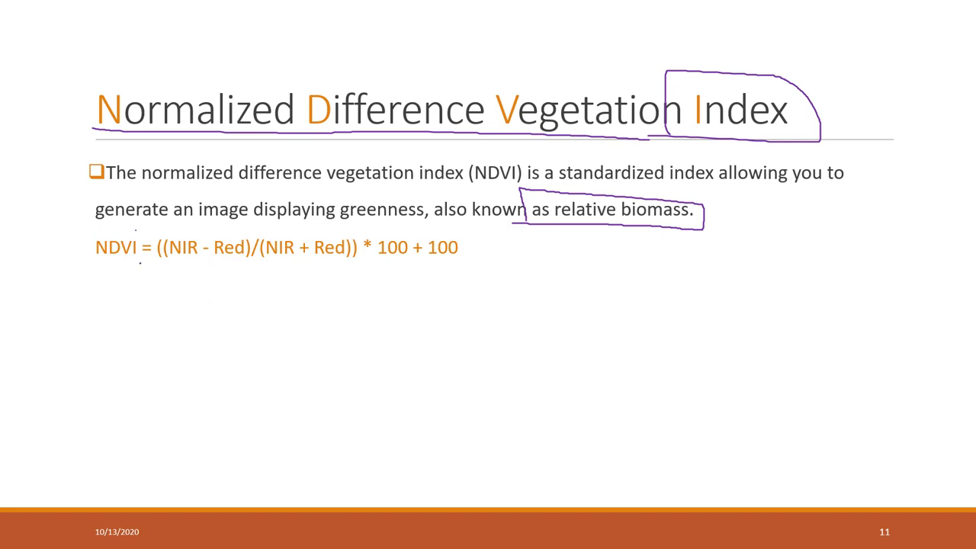
# - Underline the NDVI formula in ink and circle its Red terms and the * 100 multiplier
pyautogui.moveTo(140, 263); pyautogui.dragTo(411, 270)
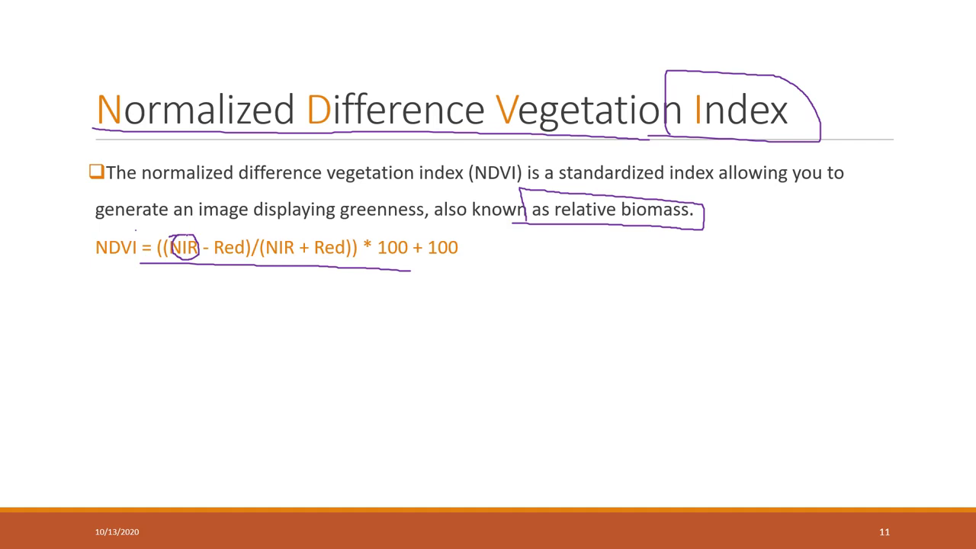
pyautogui.moveTo(246, 258)
pyautogui.mouseDown()
pyautogui.moveTo(216, 243)
pyautogui.moveTo(253, 263)
pyautogui.mouseUp()
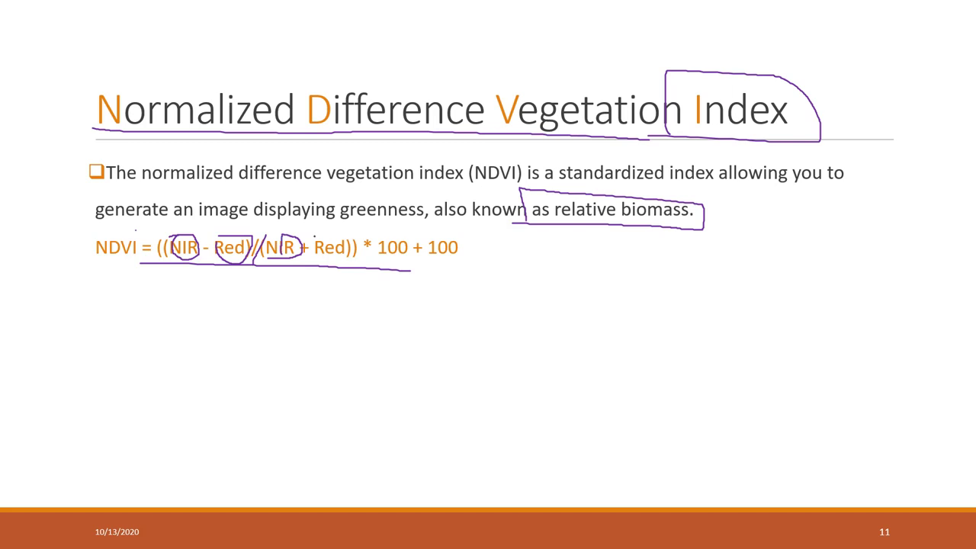
pyautogui.moveTo(314, 240)
pyautogui.mouseDown()
pyautogui.moveTo(355, 257)
pyautogui.moveTo(314, 252)
pyautogui.mouseUp()
pyautogui.moveTo(390, 236)
pyautogui.mouseDown()
pyautogui.moveTo(415, 260)
pyautogui.moveTo(350, 260)
pyautogui.mouseUp()
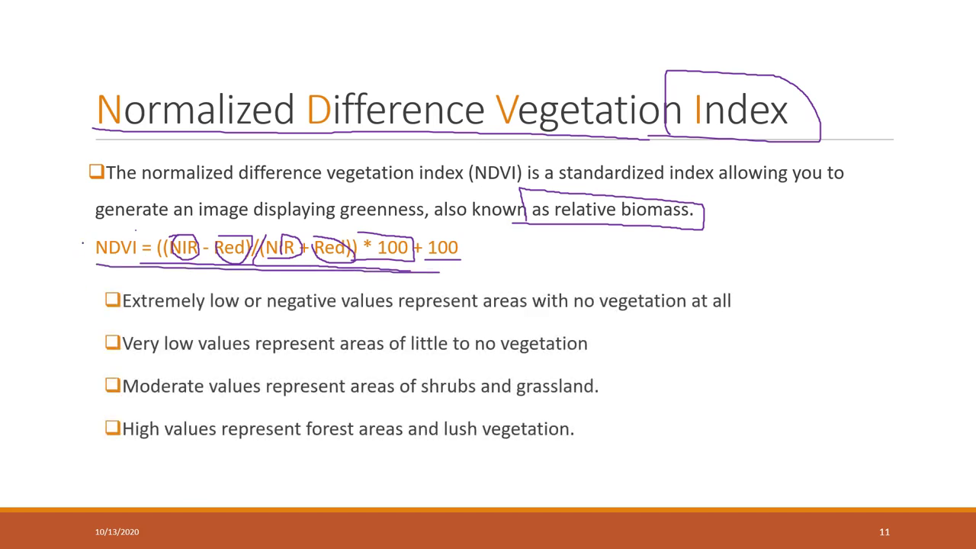
# - Box NDVI in ink and underline the NIR formula, negative values, no vegetation and forest notes
pyautogui.moveTo(88, 237)
pyautogui.mouseDown()
pyautogui.moveTo(137, 233)
pyautogui.moveTo(144, 273)
pyautogui.moveTo(95, 271)
pyautogui.mouseUp()
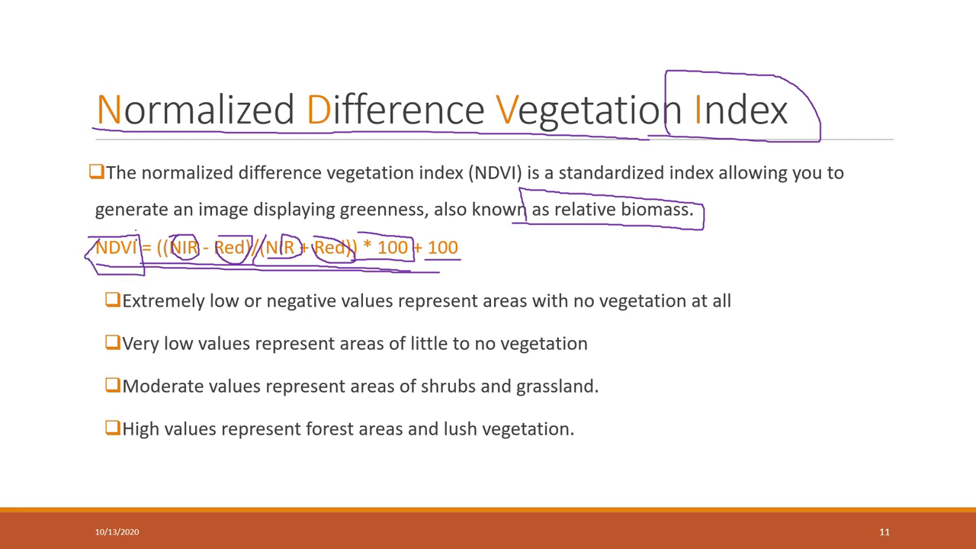
pyautogui.moveTo(156, 258); pyautogui.dragTo(269, 264)
pyautogui.moveTo(119, 319); pyautogui.dragTo(413, 324)
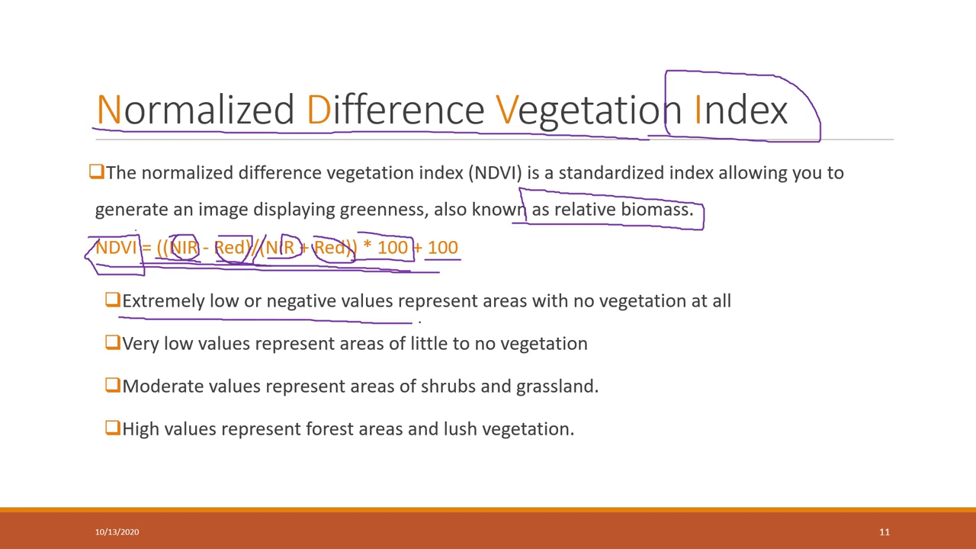
pyautogui.moveTo(573, 314); pyautogui.dragTo(664, 315)
pyautogui.moveTo(117, 451); pyautogui.dragTo(477, 451)
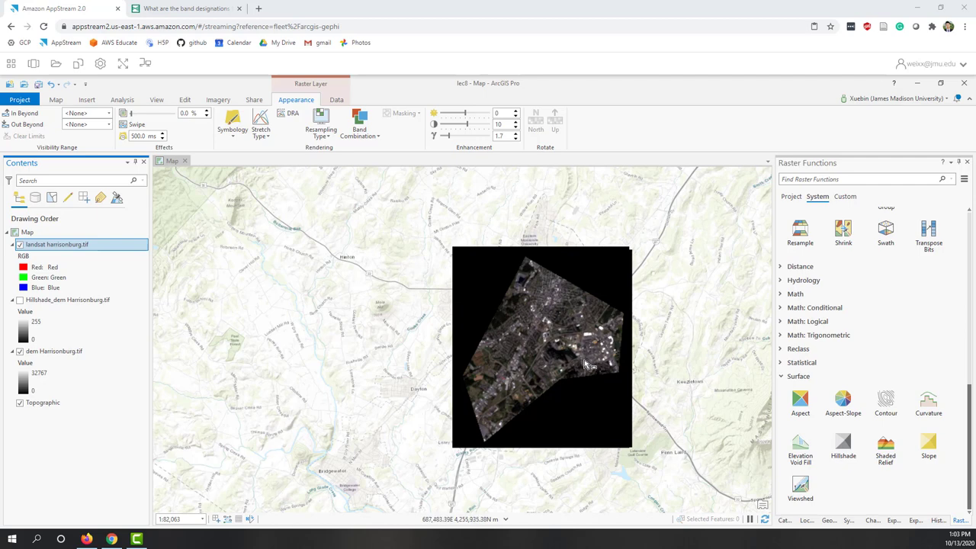
# - Show the landsat harrisonburg.tif bands, including NearInfrared and Red, in the project Catalog pane
pyautogui.scroll(2, 600, 368)
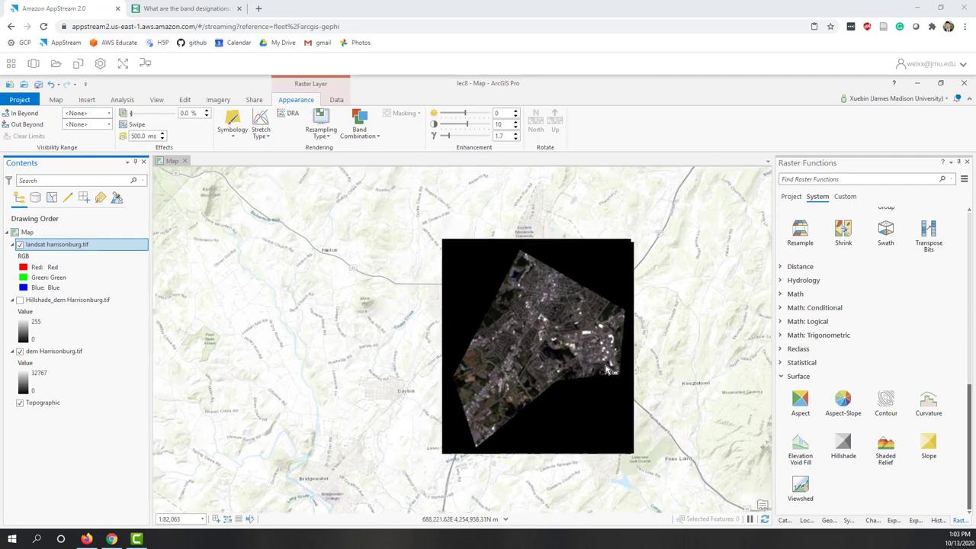
pyautogui.scroll(2, 606, 370)
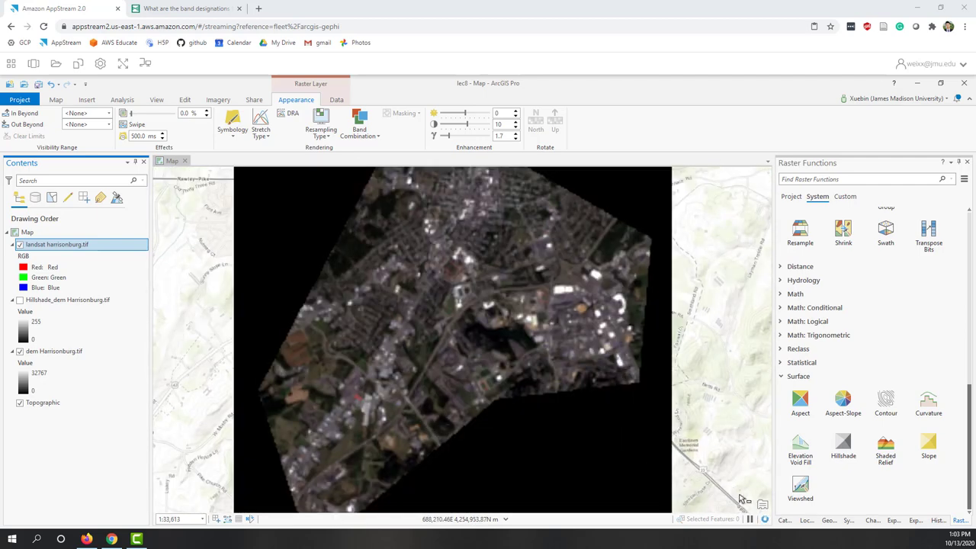
pyautogui.click(784, 520)
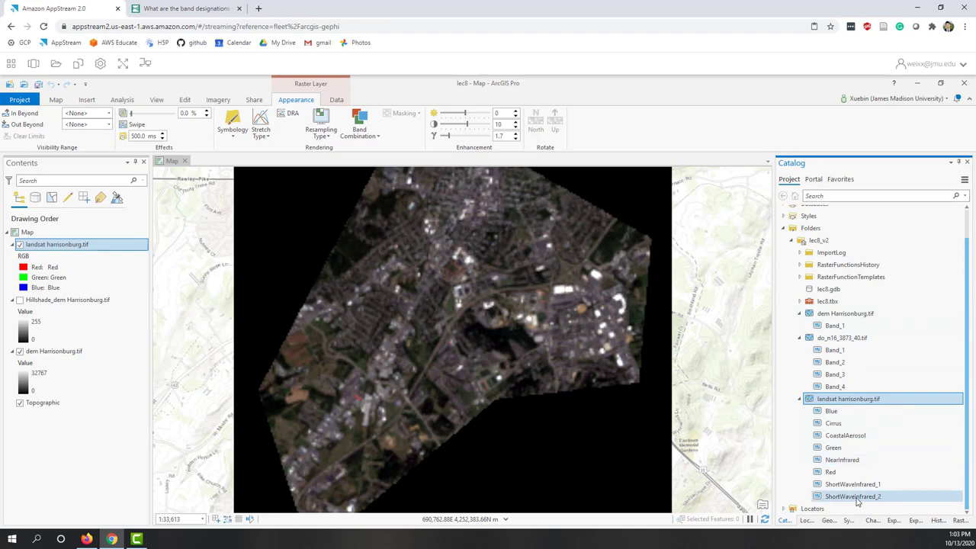
pyautogui.scroll(2, 555, 356)
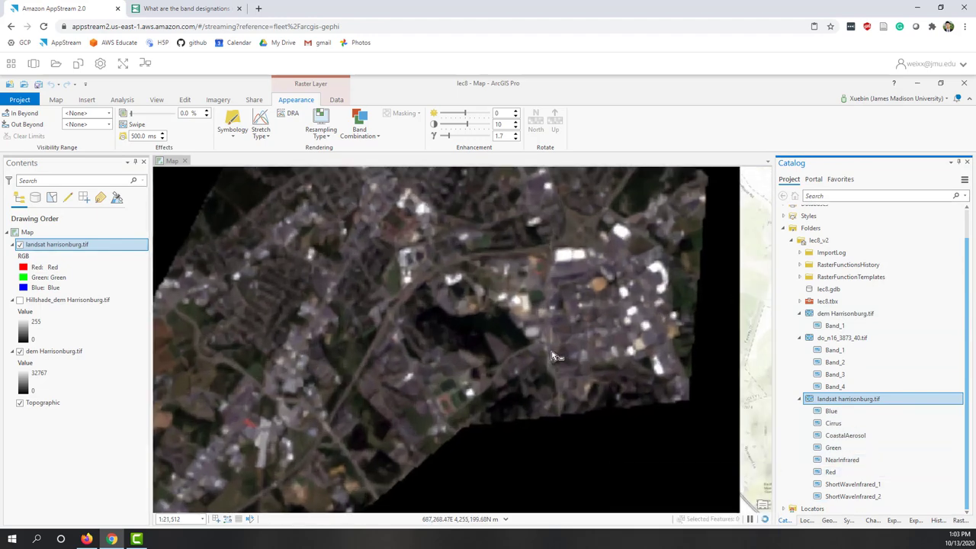
pyautogui.scroll(-4, 290, 208)
pyautogui.click(218, 100)
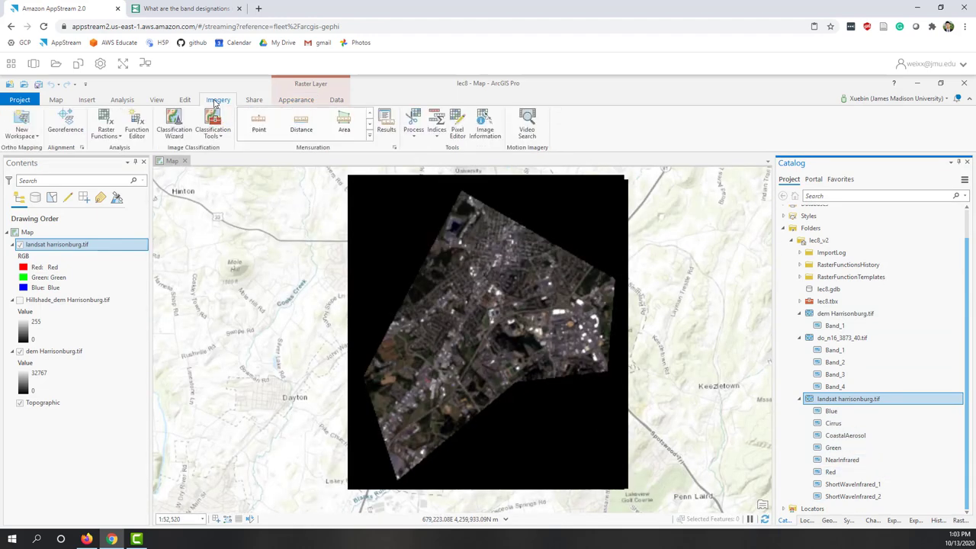
# - Select the NDVI function from the Analysis group of the Raster Functions gallery
pyautogui.click(436, 136)
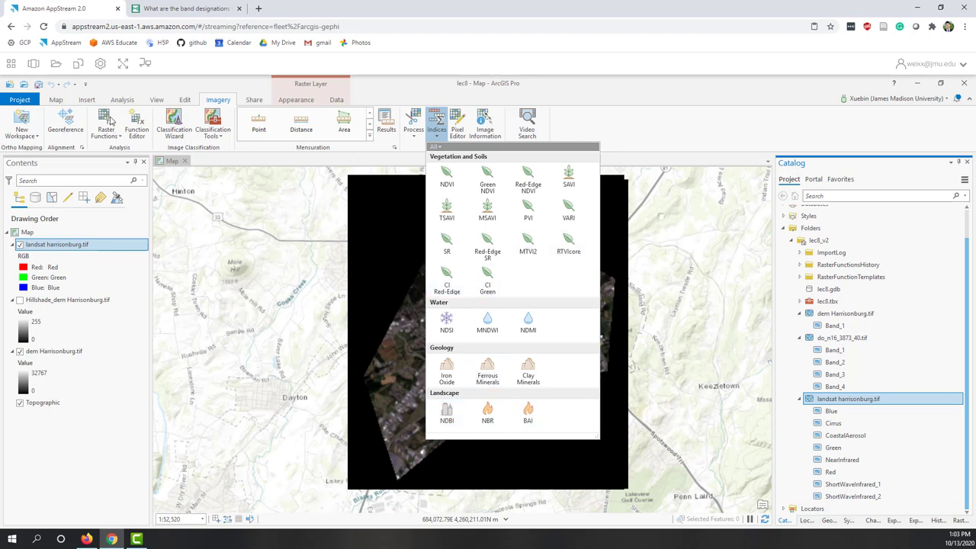
pyautogui.click(109, 121)
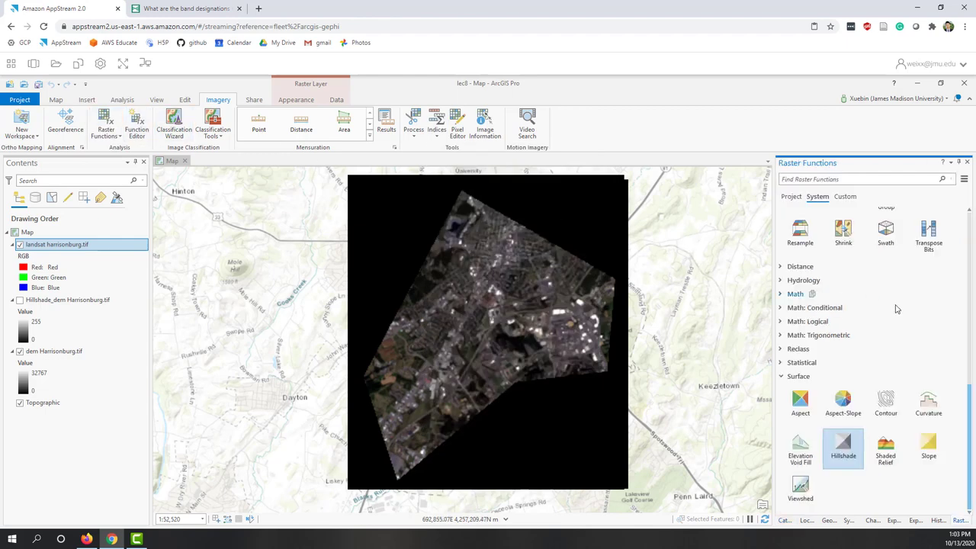
pyautogui.scroll(10, 897, 309)
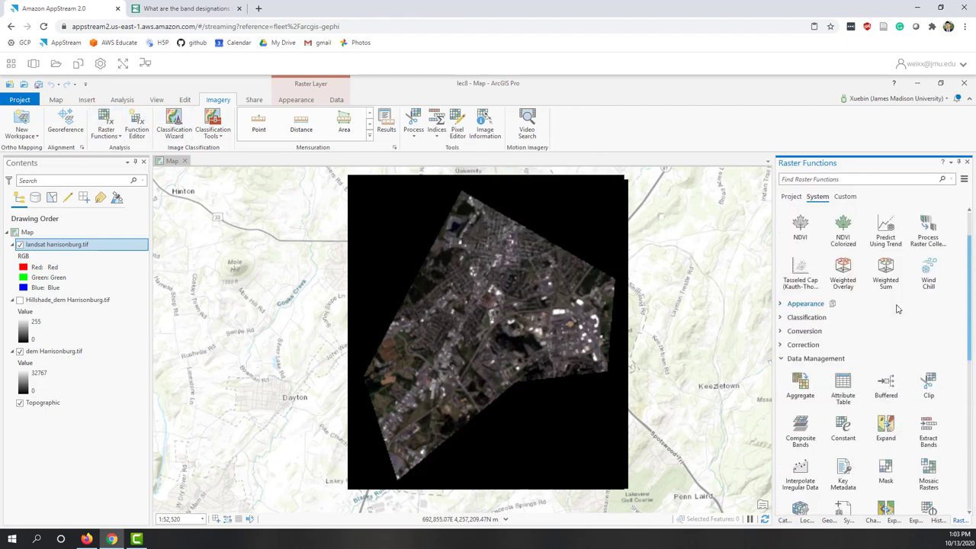
pyautogui.scroll(2, 897, 309)
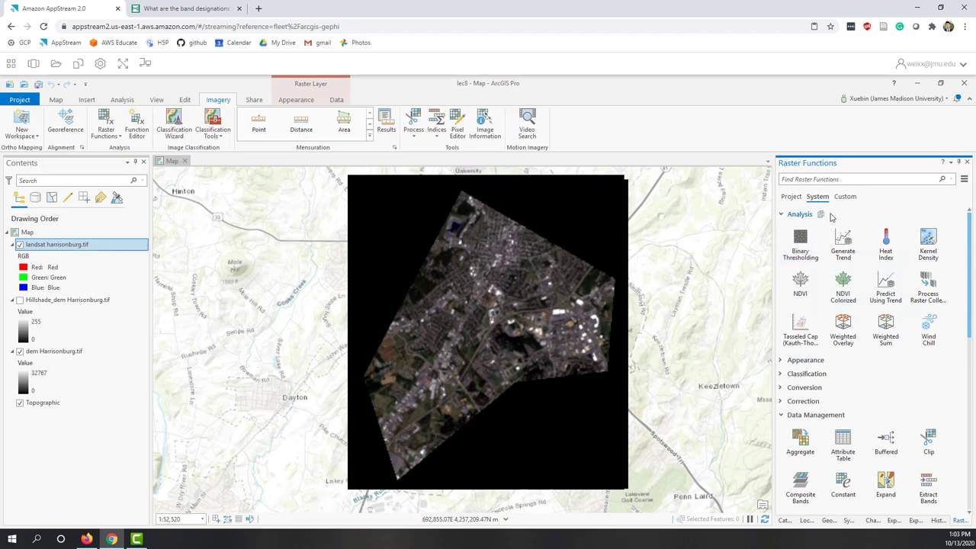
pyautogui.click(801, 294)
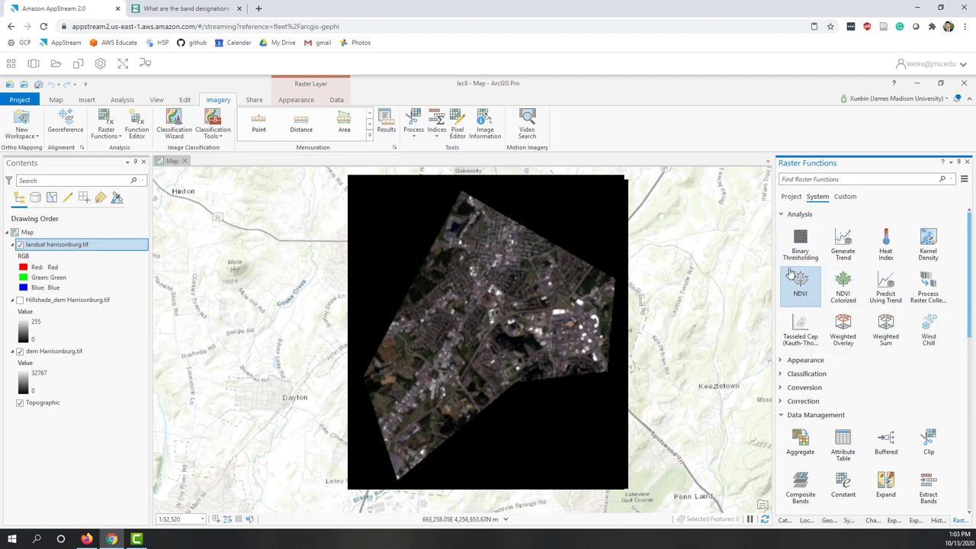
pyautogui.moveTo(801, 289); pyautogui.dragTo(801, 297)
# - Set the NDVI function's input raster to landsat harrisonburg.tif and generate the NDVI layer
pyautogui.click(800, 297)
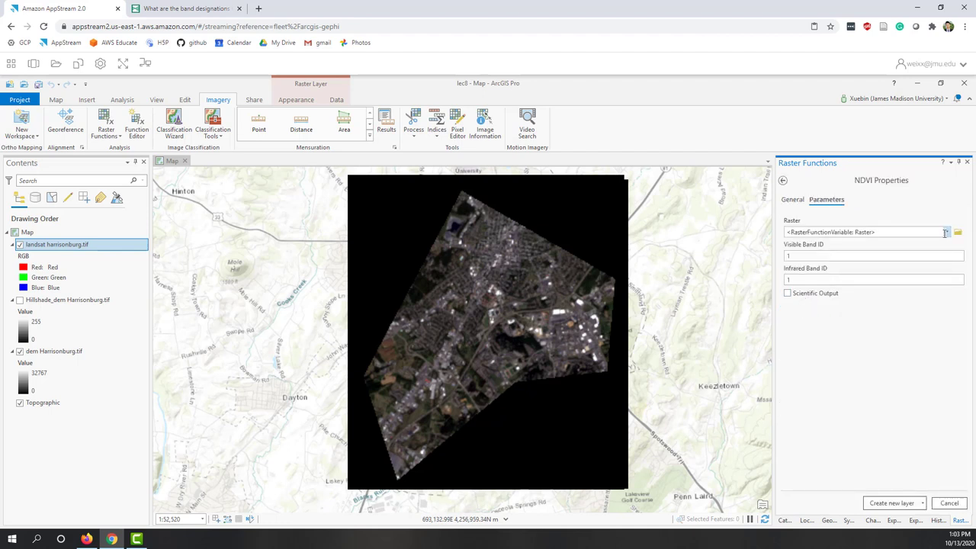
pyautogui.click(947, 233)
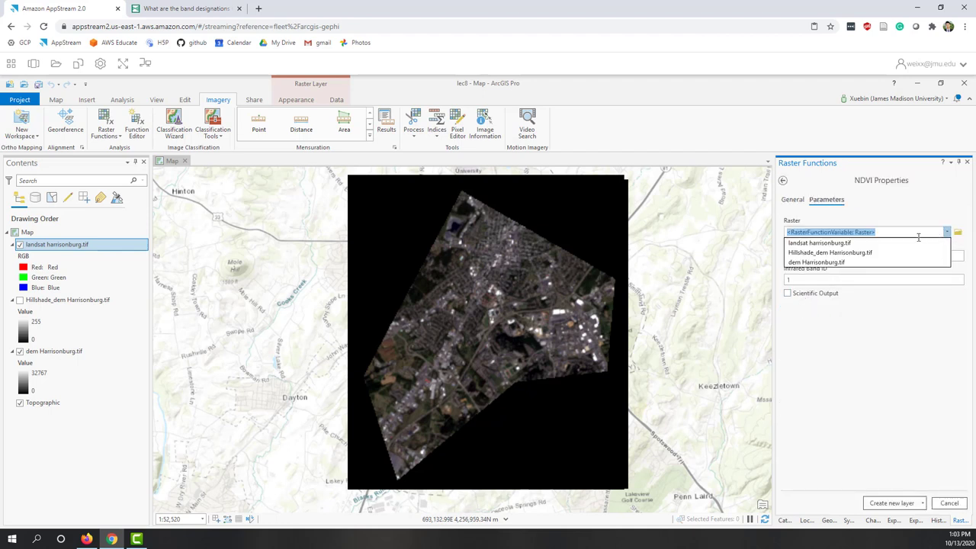
pyautogui.click(844, 244)
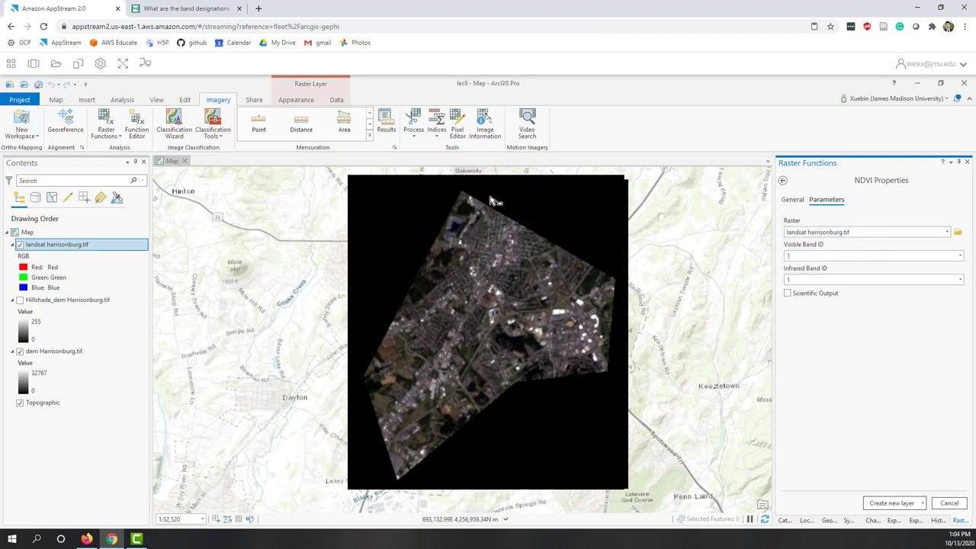
pyautogui.click(436, 135)
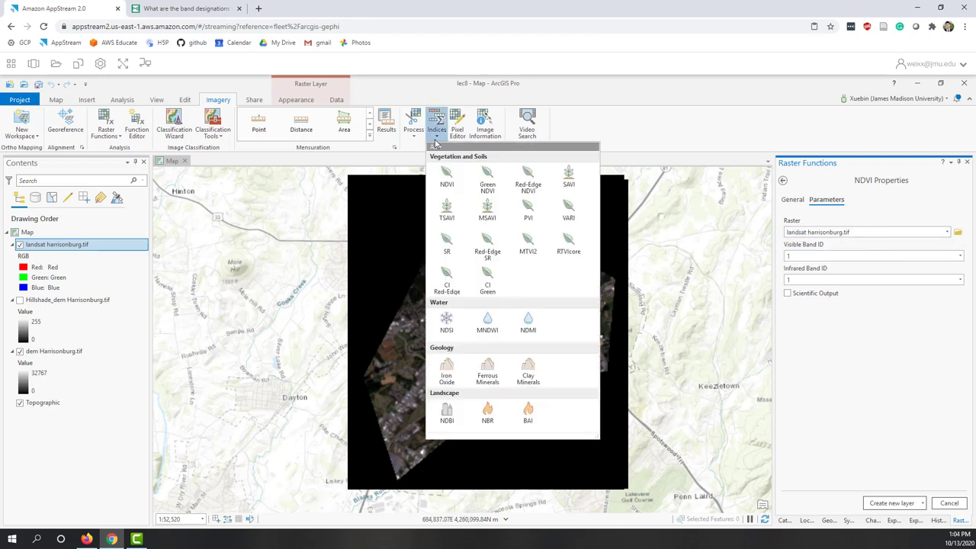
pyautogui.click(447, 183)
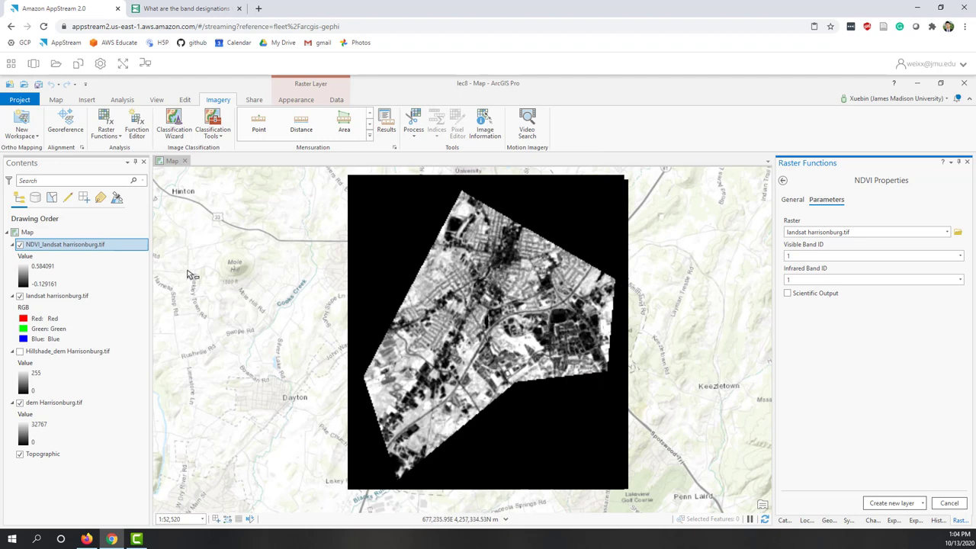
# - Switch the NDVI layer's symbology to Classify and try a blue-green-yellow colour ramp
pyautogui.click(297, 101)
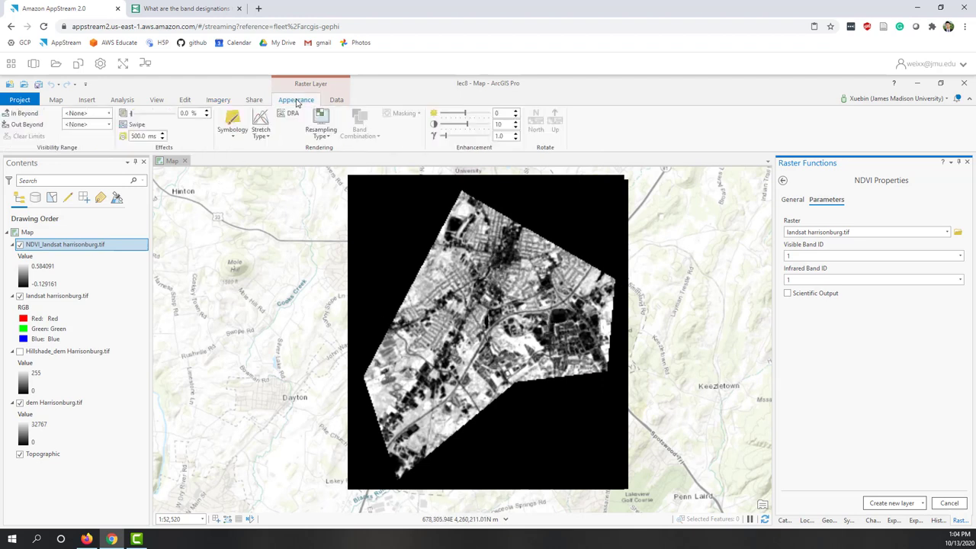
pyautogui.click(234, 138)
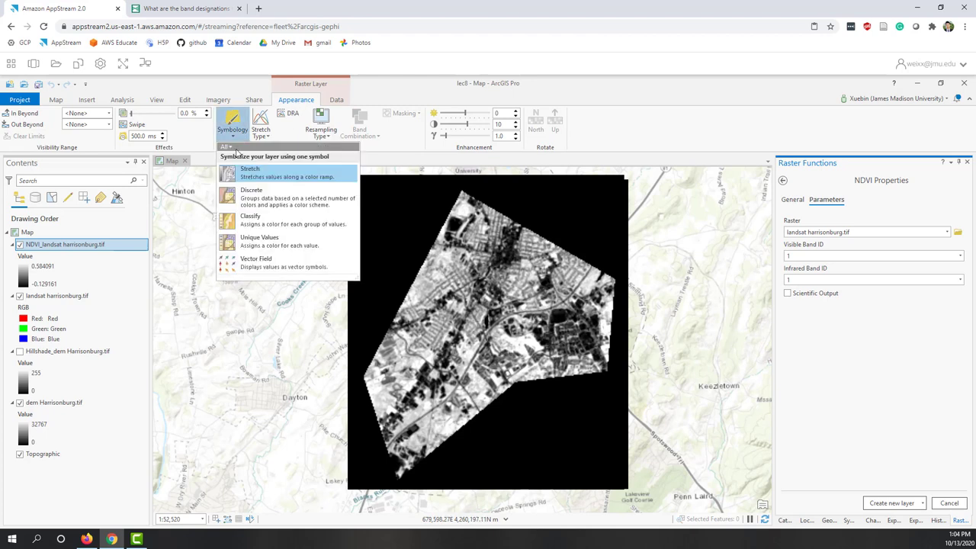
pyautogui.click(252, 221)
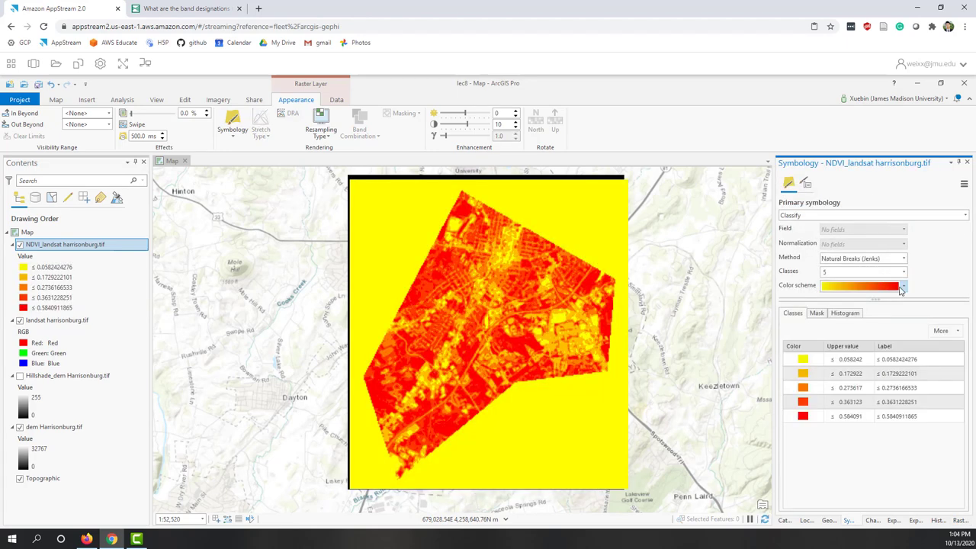
pyautogui.click(904, 287)
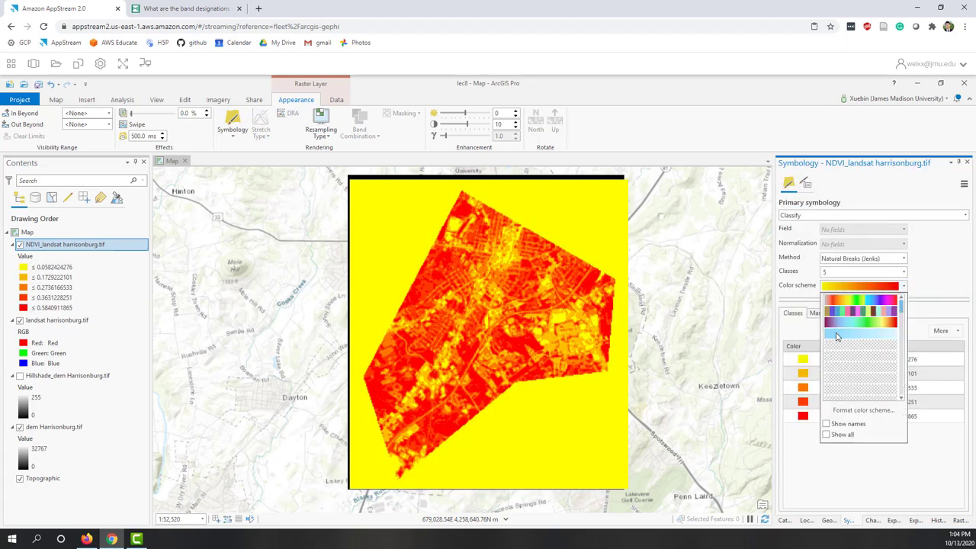
pyautogui.scroll(-5, 887, 328)
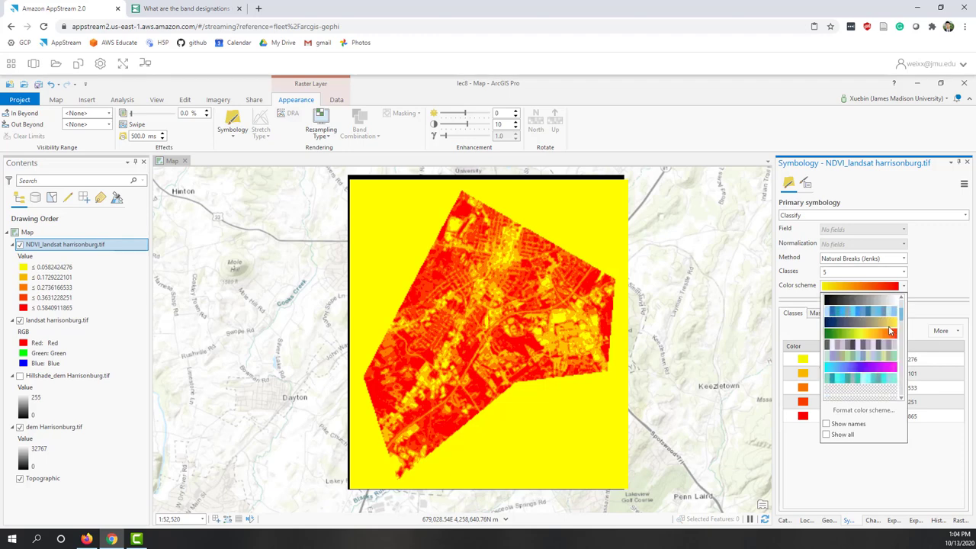
pyautogui.scroll(-2, 900, 392)
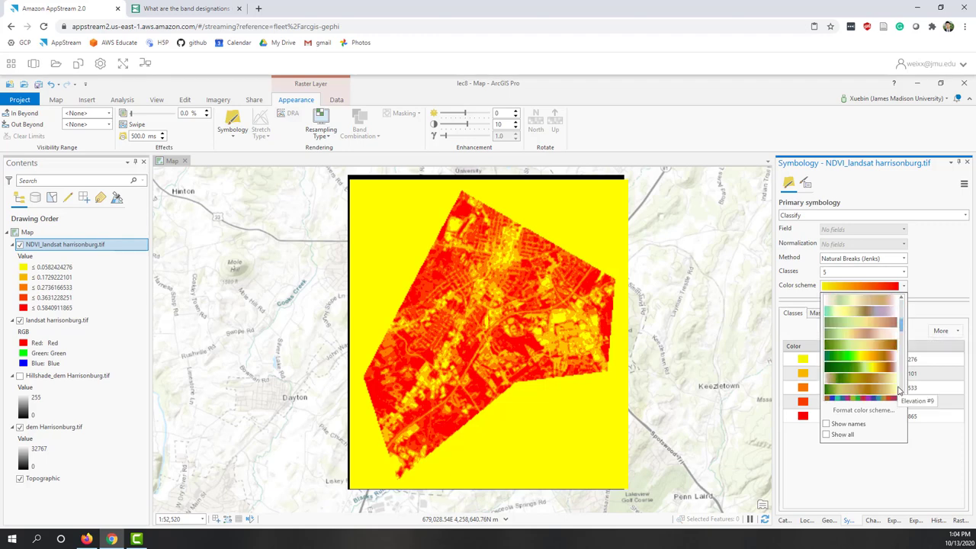
pyautogui.scroll(-2, 899, 391)
pyautogui.scroll(-3, 899, 391)
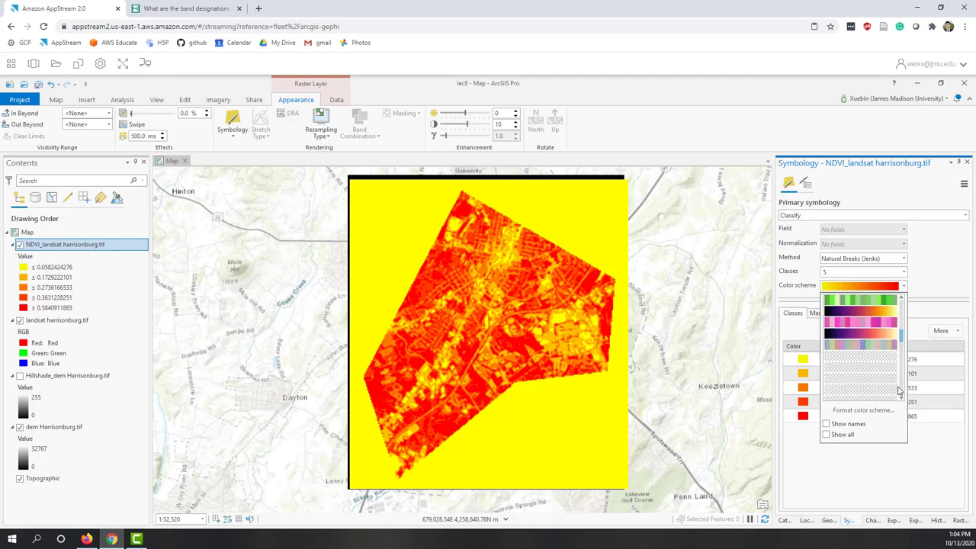
pyautogui.scroll(-2, 899, 391)
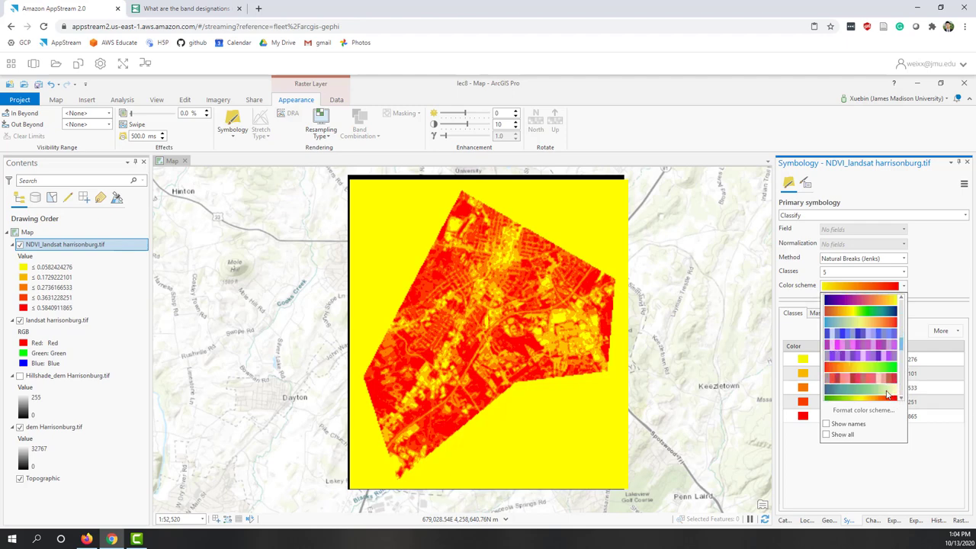
pyautogui.click(890, 395)
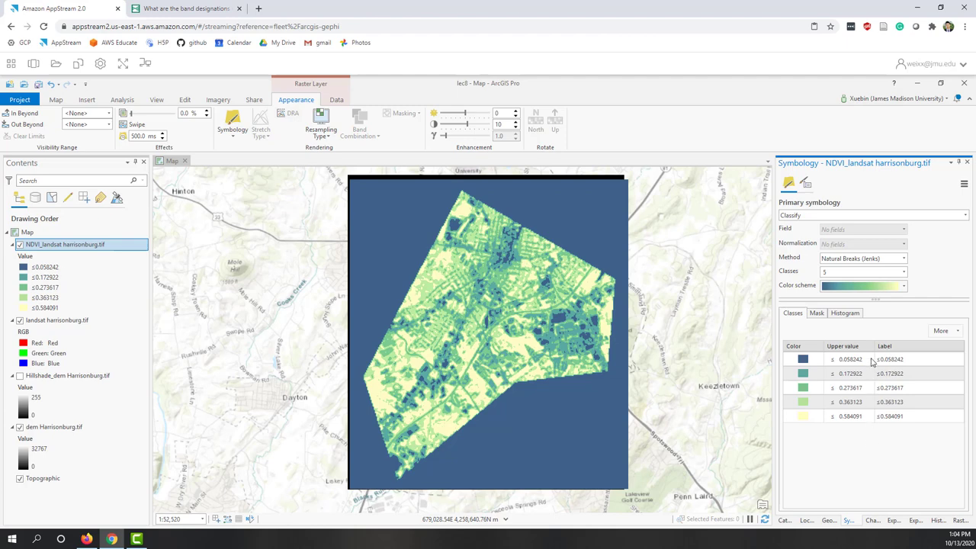
# - Replace the colour ramp with the white-to-dark-green scheme
pyautogui.click(905, 287)
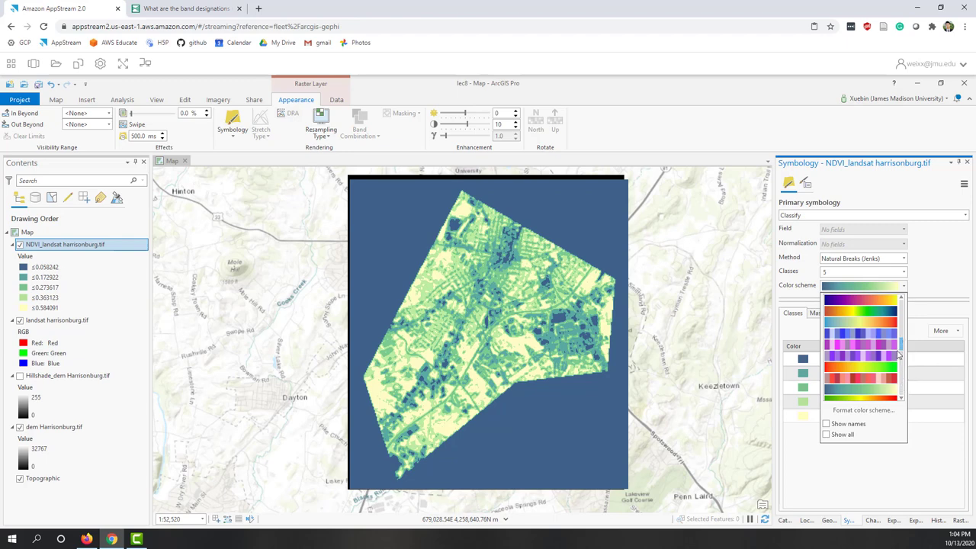
pyautogui.scroll(-5, 894, 349)
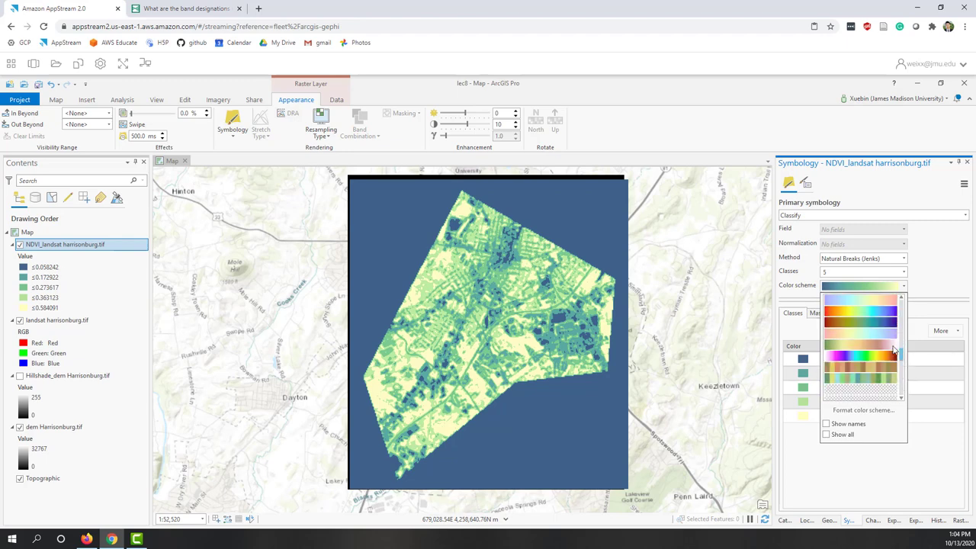
pyautogui.scroll(-5, 896, 359)
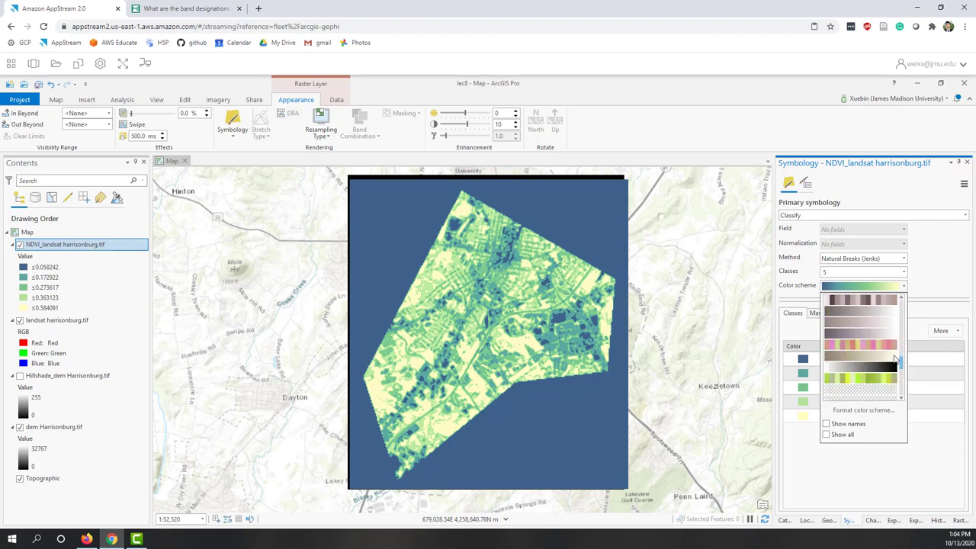
pyautogui.scroll(-2, 896, 359)
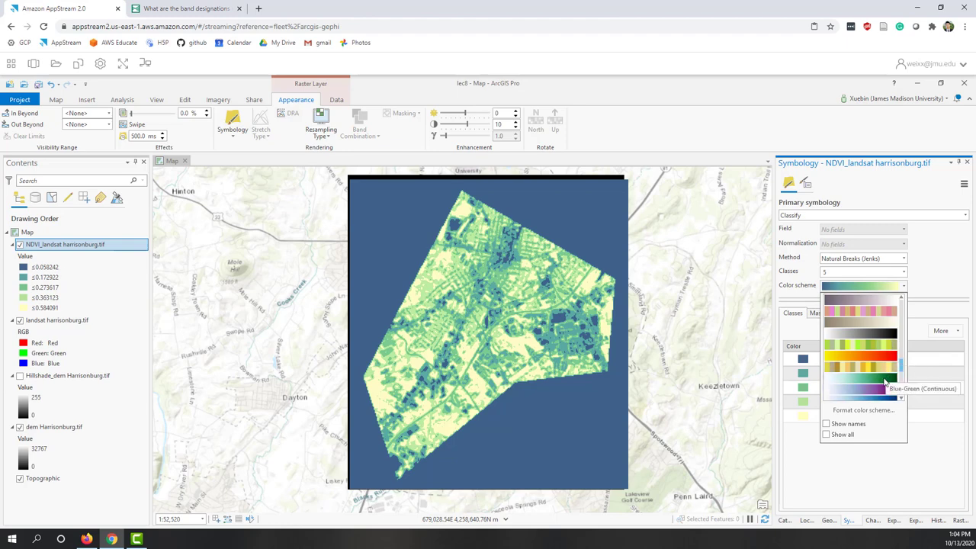
pyautogui.click(884, 379)
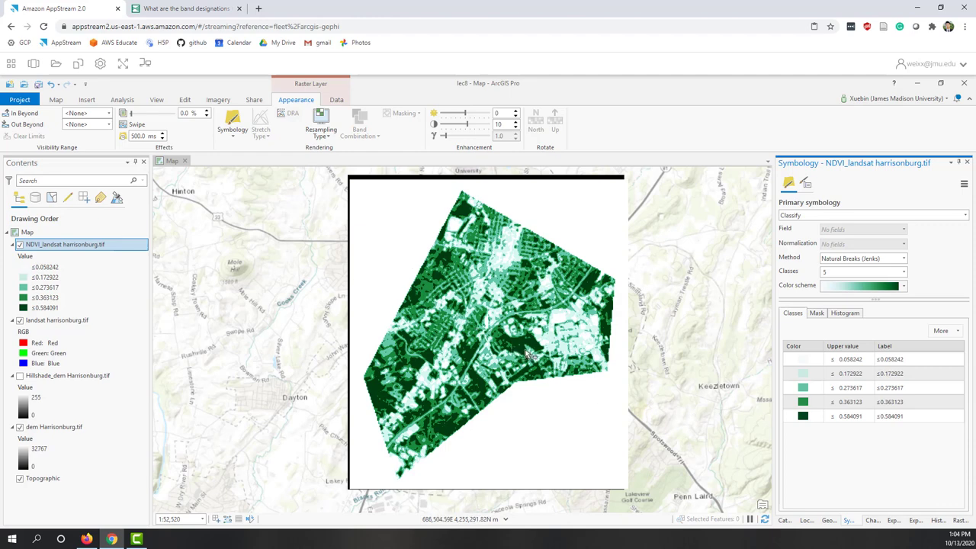
# - Hide and reshow the NDVI layer to compare it with the true-colour image, then reopen its parameters
pyautogui.scroll(3, 527, 351)
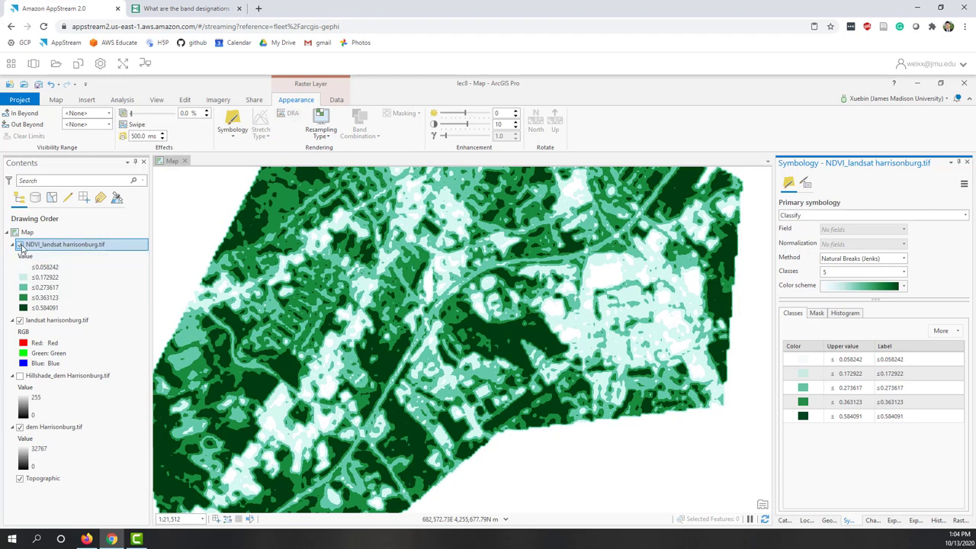
pyautogui.click(19, 245)
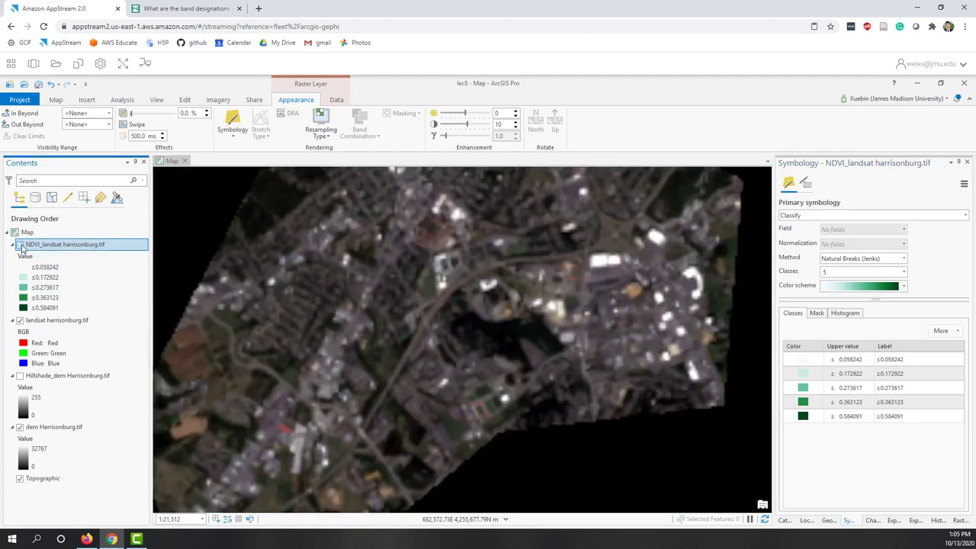
pyautogui.click(20, 245)
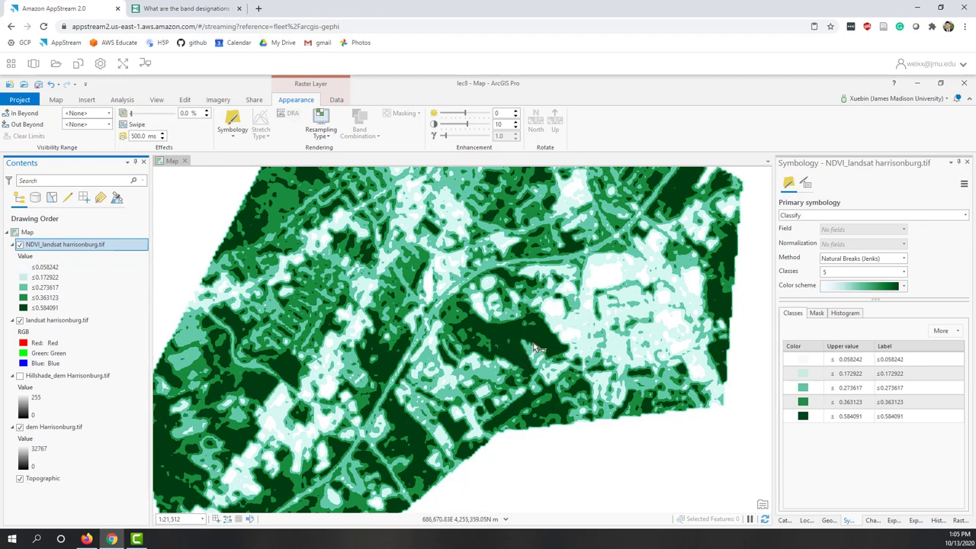
pyautogui.scroll(-2, 534, 347)
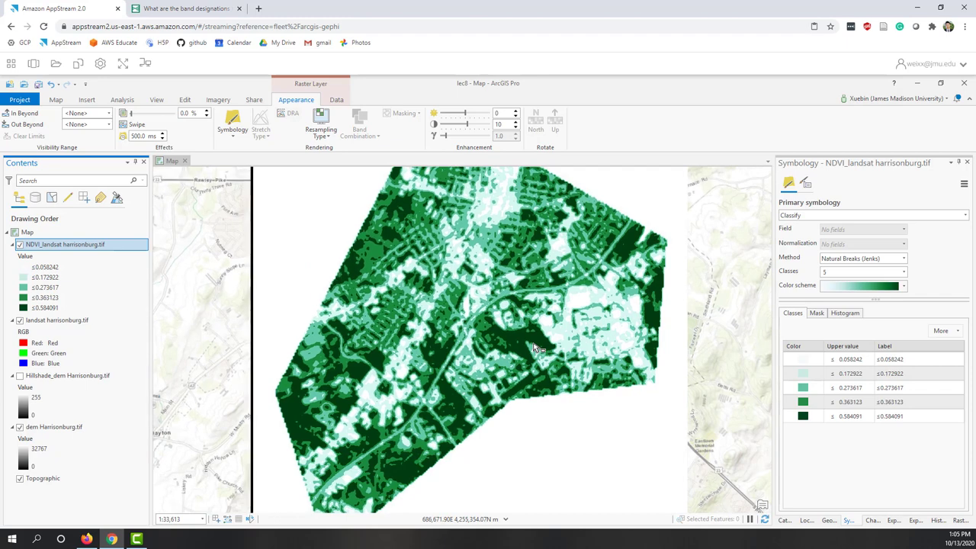
pyautogui.scroll(-2, 534, 347)
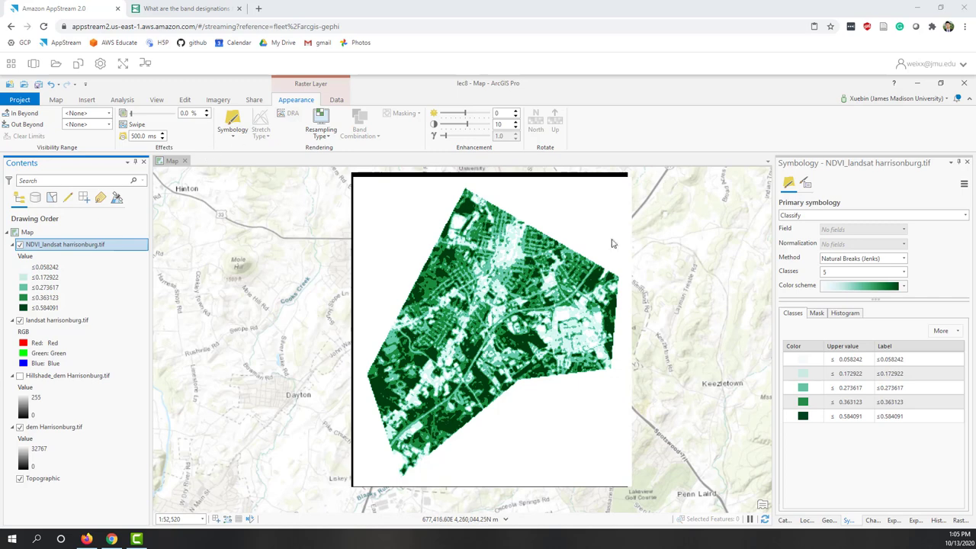
pyautogui.click(959, 521)
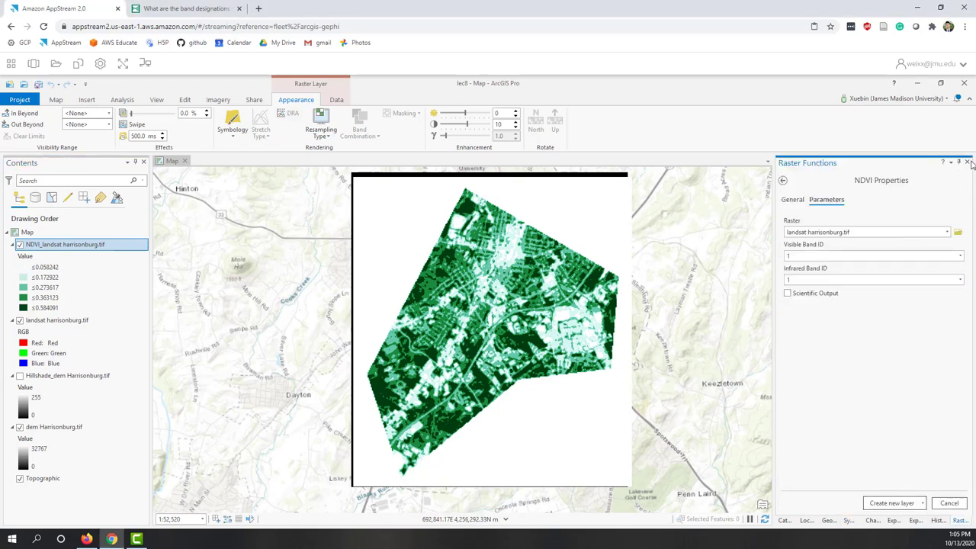
# - Leave the raster function gallery and show the Geoprocessing pane with favourites like Calculate Field and Buffer
pyautogui.click(122, 101)
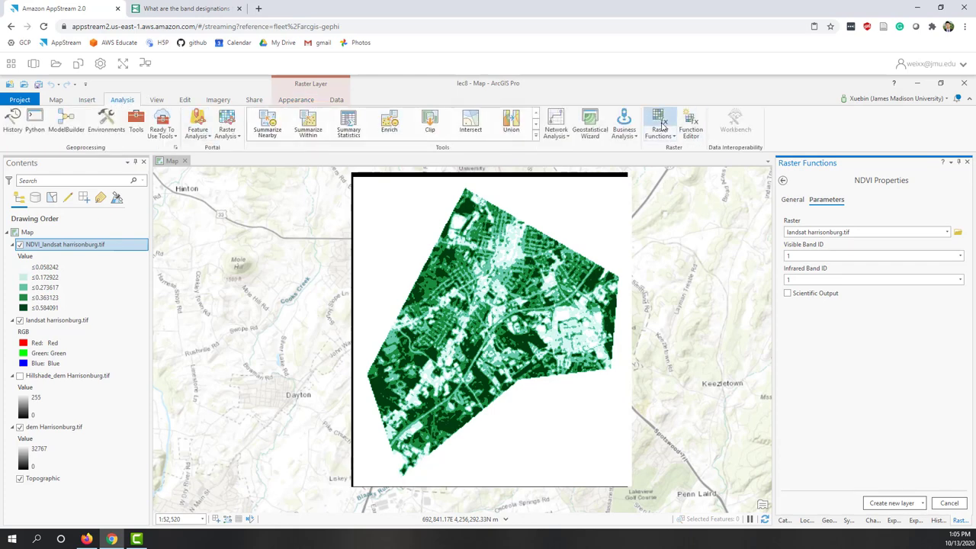
pyautogui.click(782, 181)
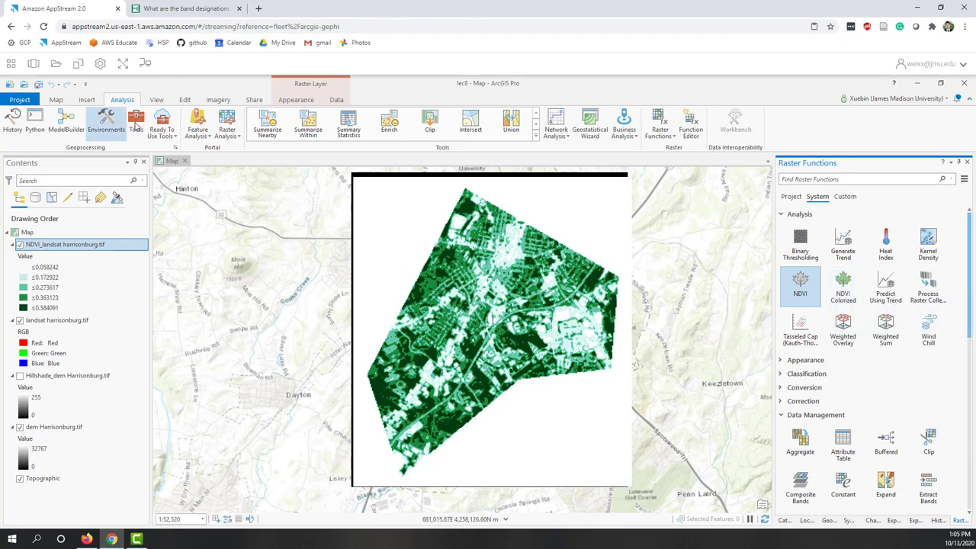
pyautogui.click(136, 128)
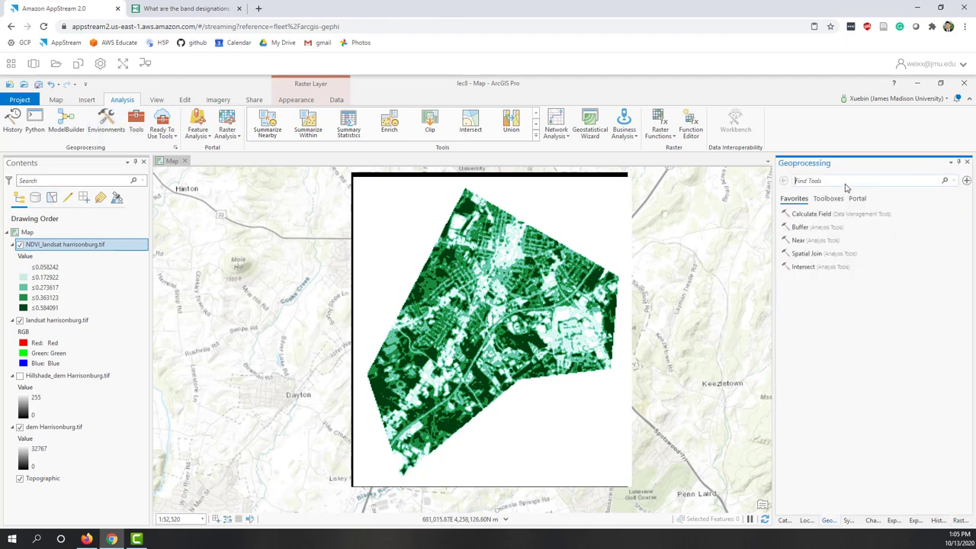
pyautogui.click(658, 137)
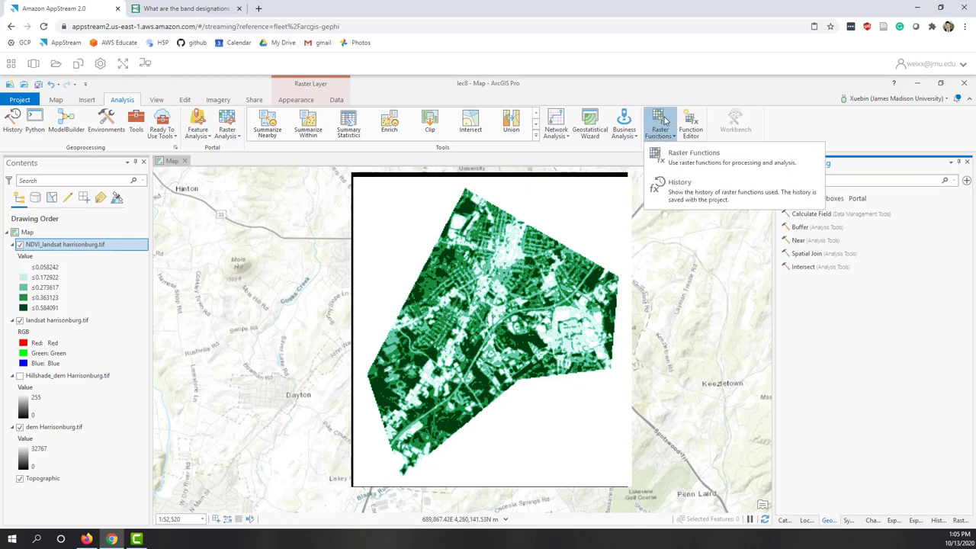
pyautogui.click(903, 365)
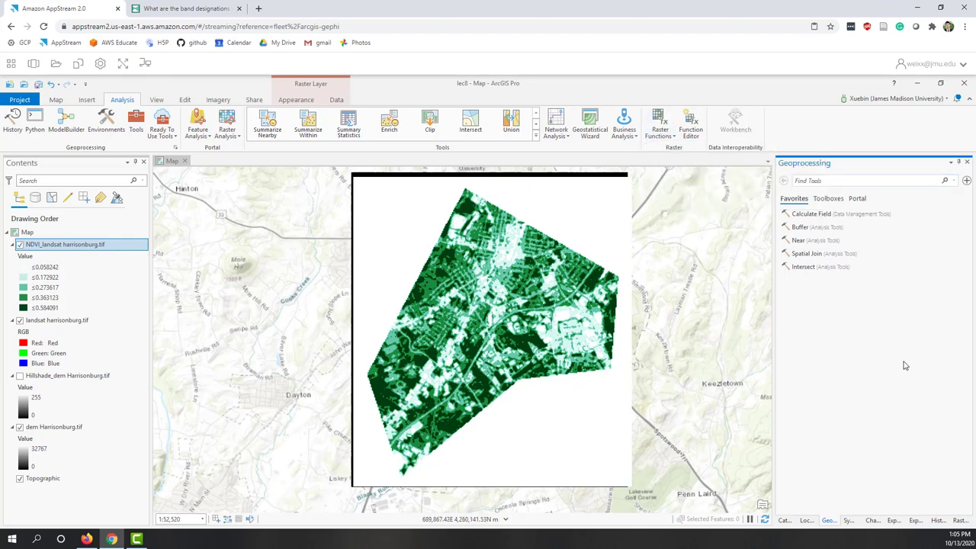